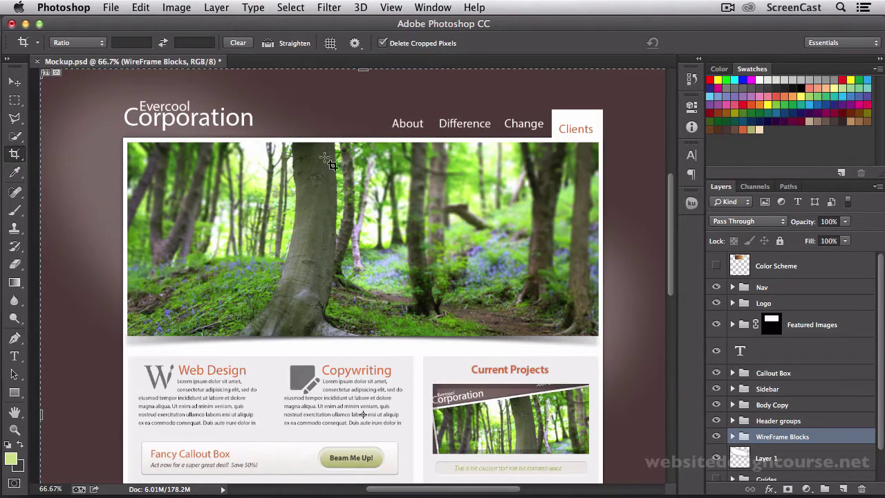
Draw a slice around the large featured forest image with the Slice tool, about 1022 by 420 px
click(14, 161)
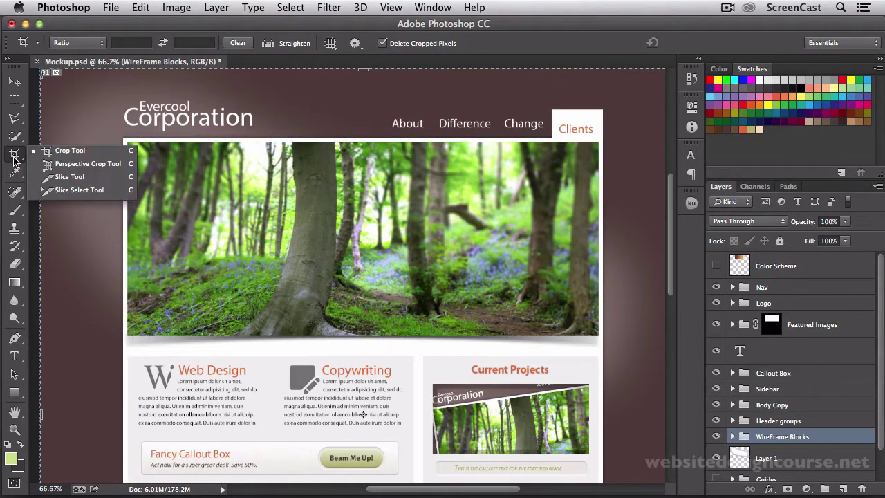
click(70, 180)
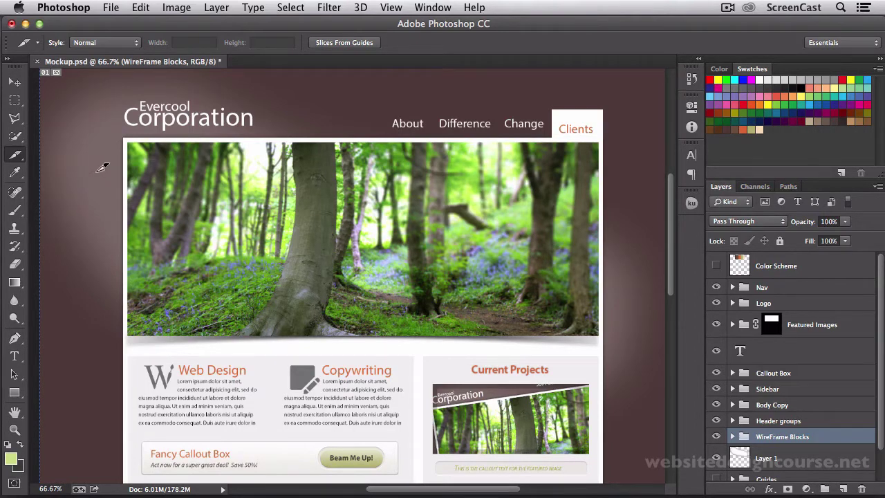
scroll(103, 165, down, 1)
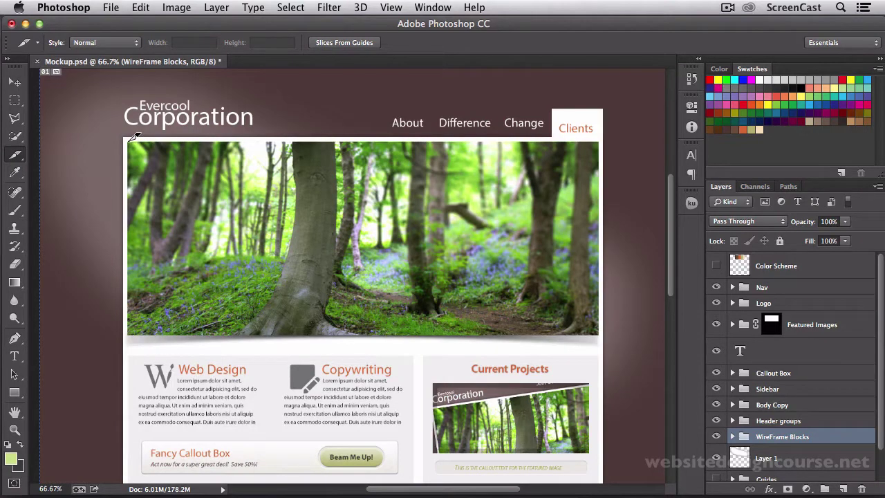
drag(136, 139, 603, 332)
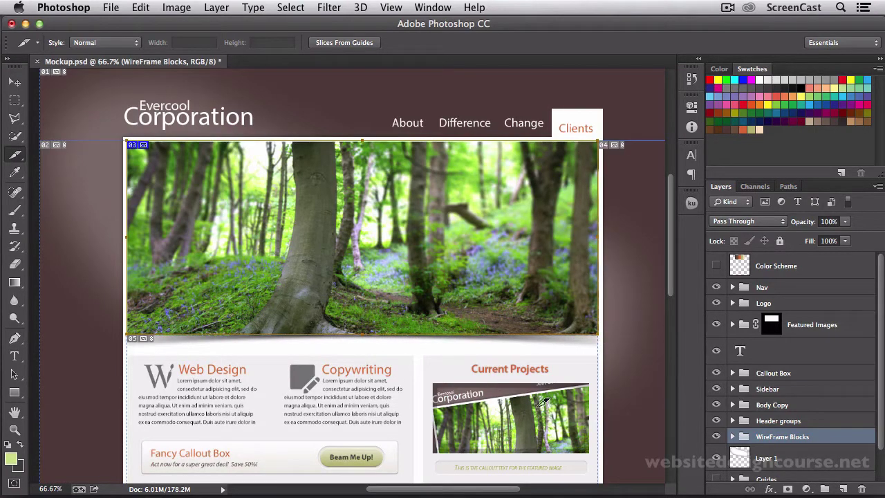
Fine-tune the slice's left edge with the Slice Select tool so it follows the forest image's left border
key(z)
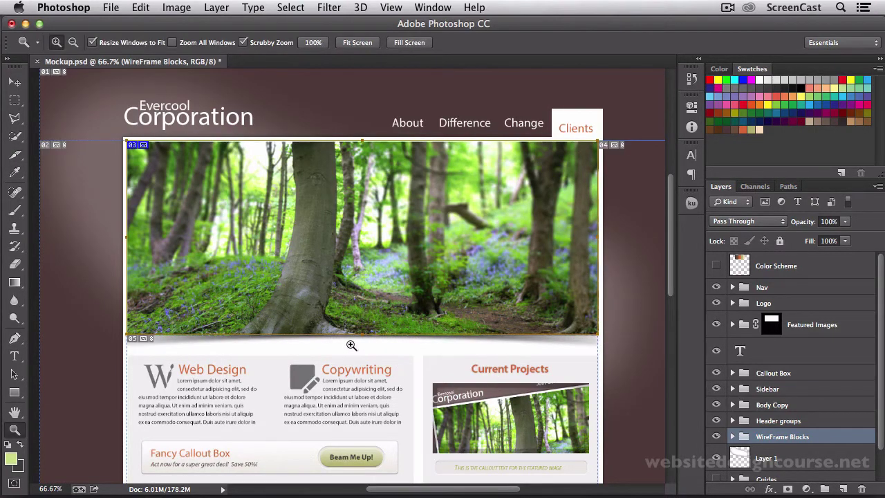
drag(351, 339, 368, 338)
scroll(368, 338, up, 15)
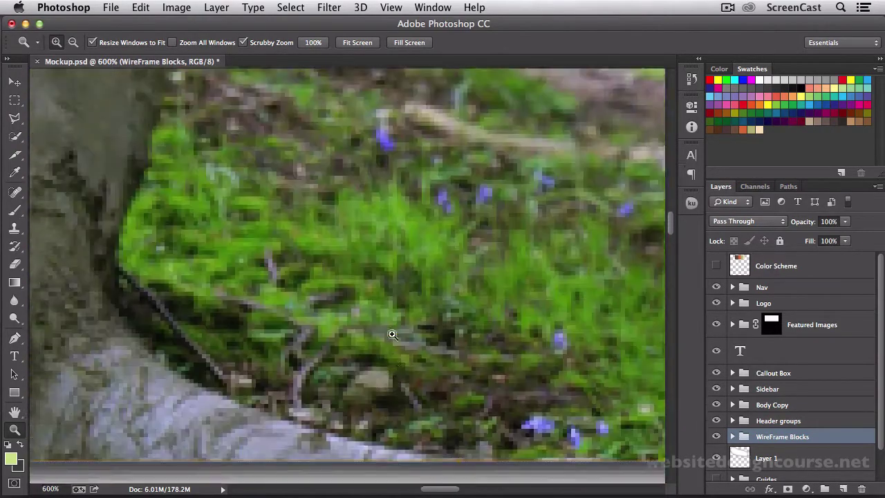
scroll(395, 335, up, 10)
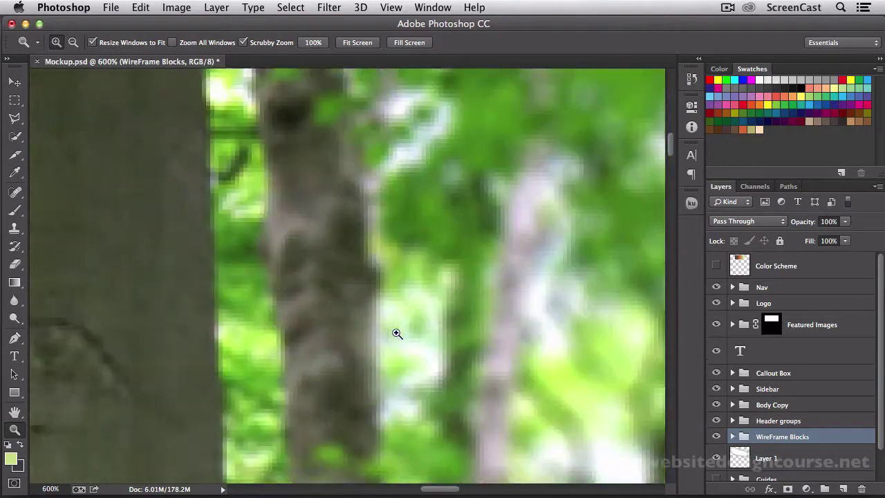
scroll(254, 324, left, 10)
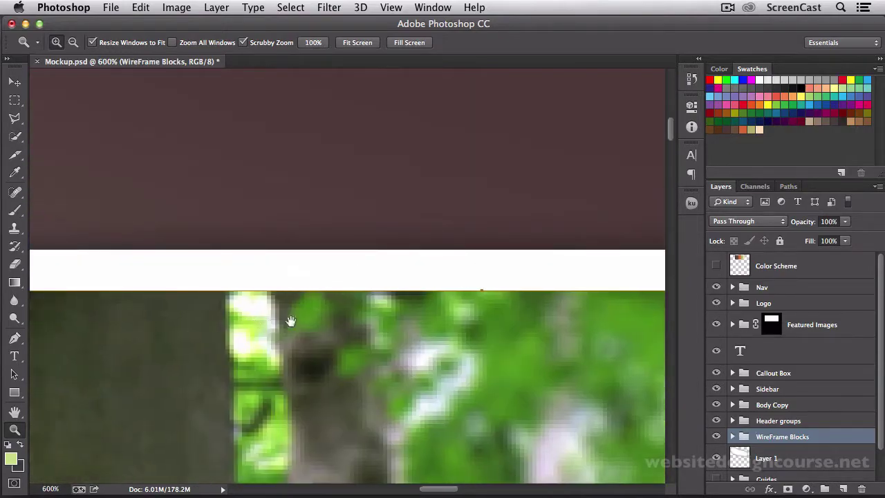
scroll(250, 329, down, 5)
scroll(247, 332, down, 5)
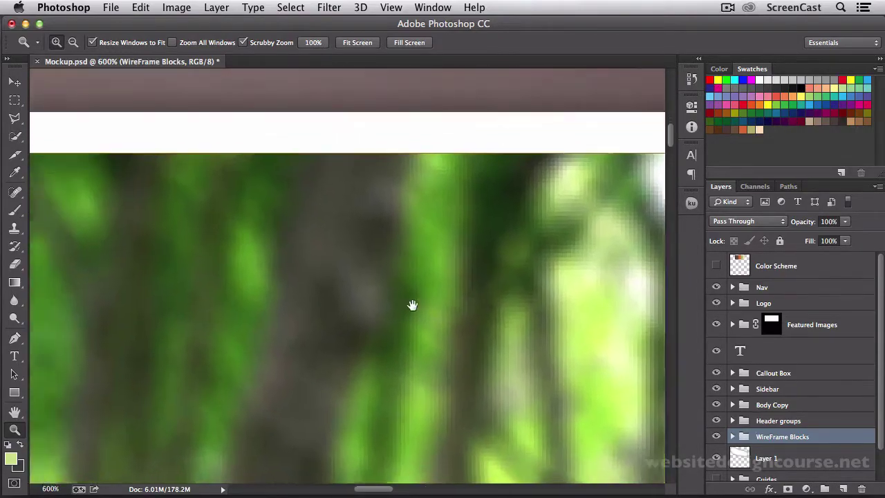
scroll(375, 306, left, 10)
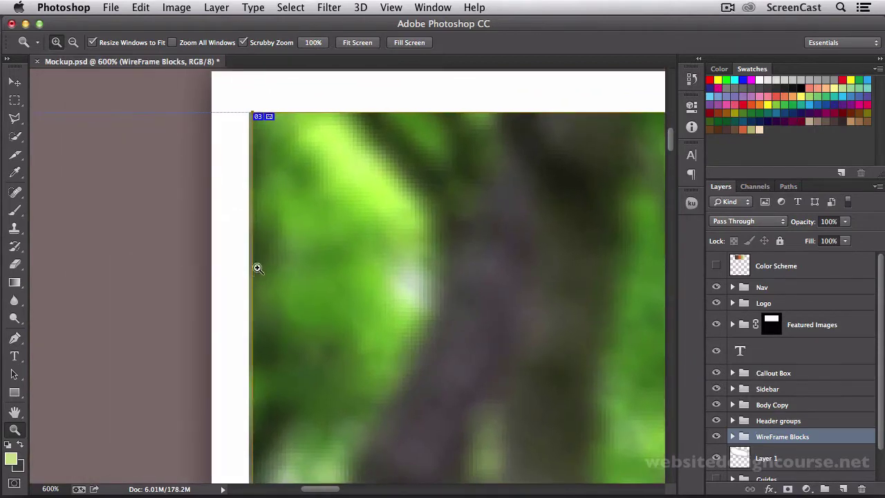
scroll(259, 269, down, 10)
scroll(259, 270, up, 10)
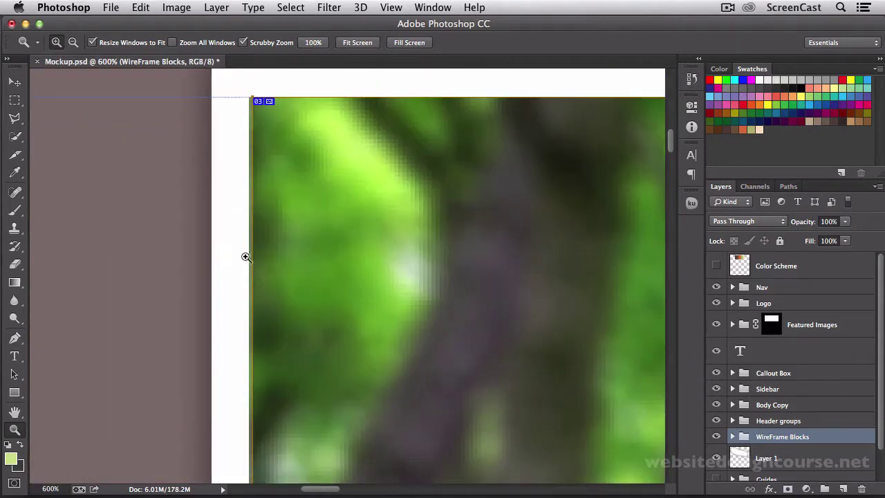
click(15, 155)
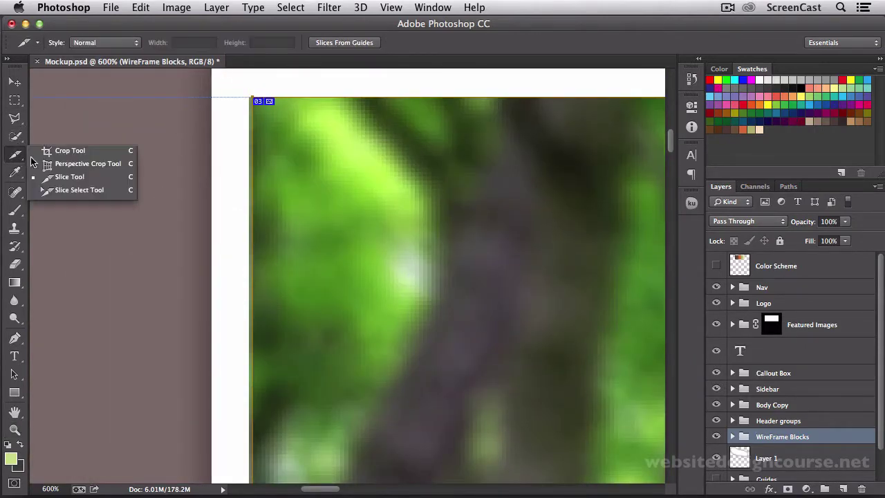
click(77, 189)
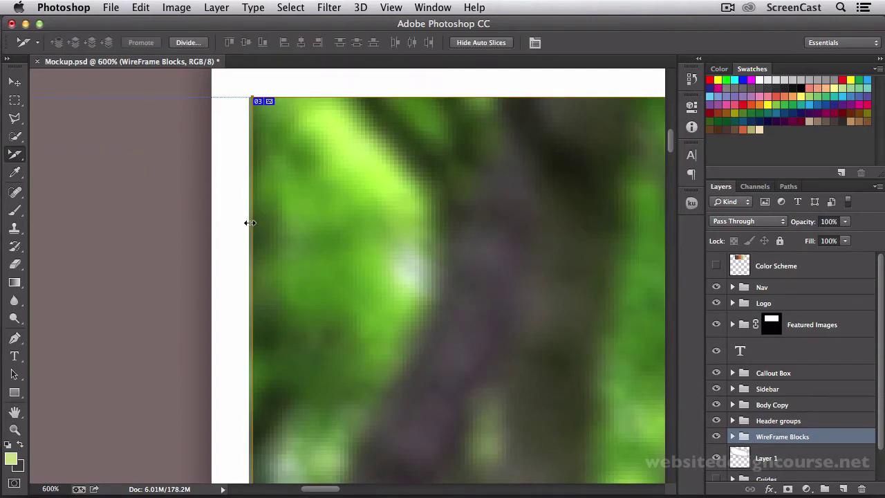
drag(248, 222, 247, 223)
Move the slice's right edge slightly outward to meet the forest image's right border, and check the fit at pixel level
scroll(178, 297, right, 15)
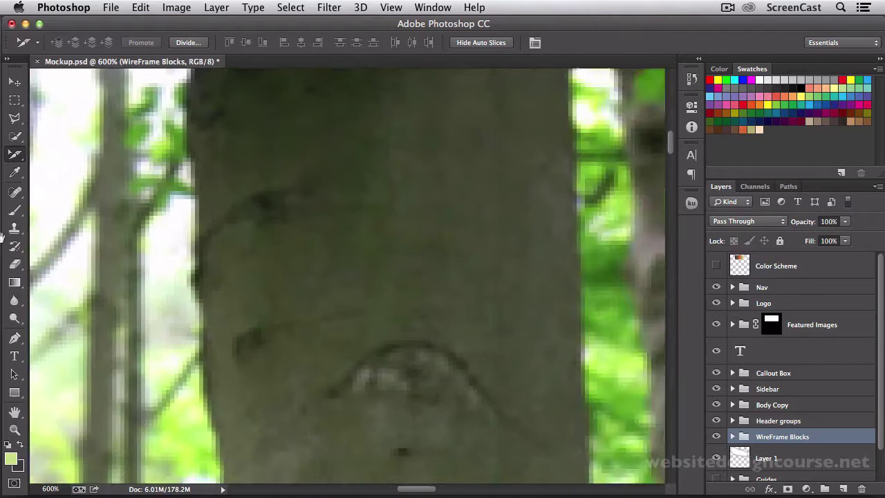
drag(608, 232, 27, 234)
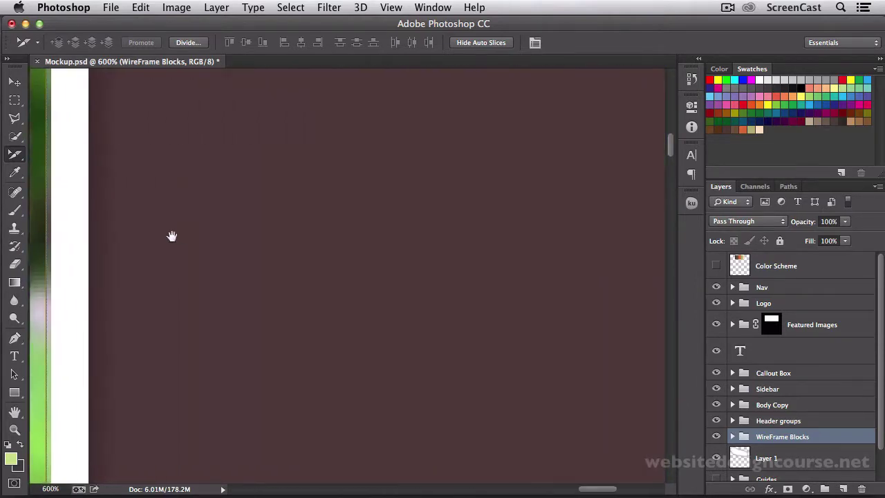
drag(107, 237, 337, 242)
drag(270, 244, 278, 247)
scroll(220, 289, up, 3)
scroll(219, 290, up, 3)
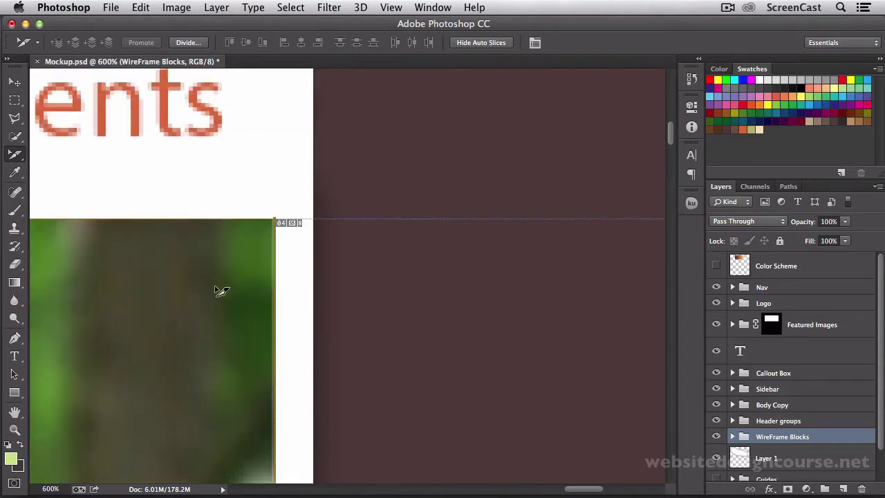
key(z)
click(279, 299)
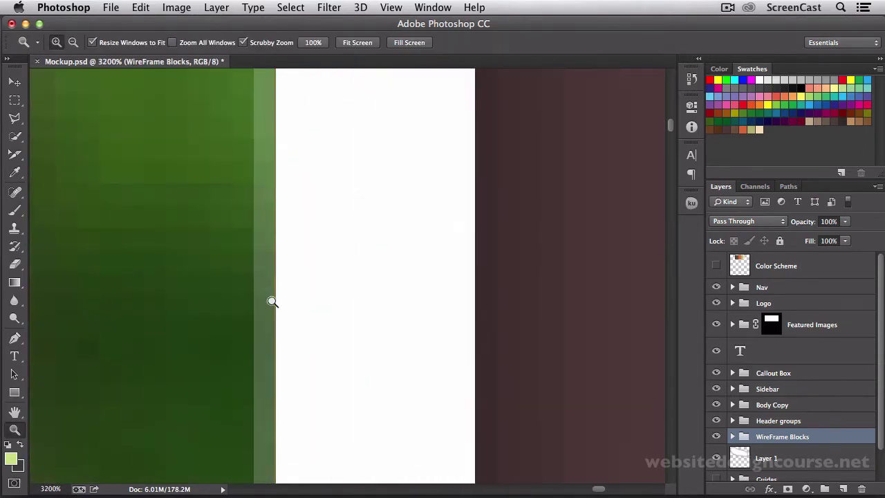
alt+click(235, 302)
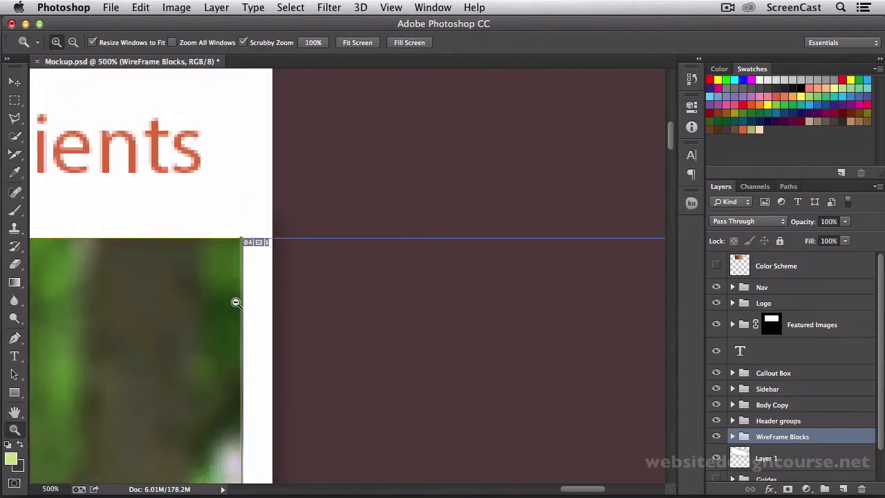
Name the forest image slice "featured_image" in its slice options
alt+click(205, 330)
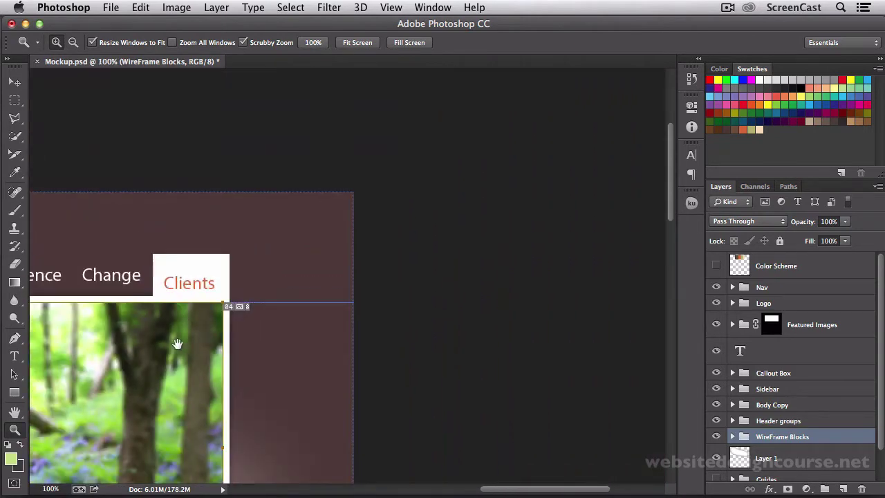
drag(178, 345, 306, 238)
drag(157, 233, 293, 325)
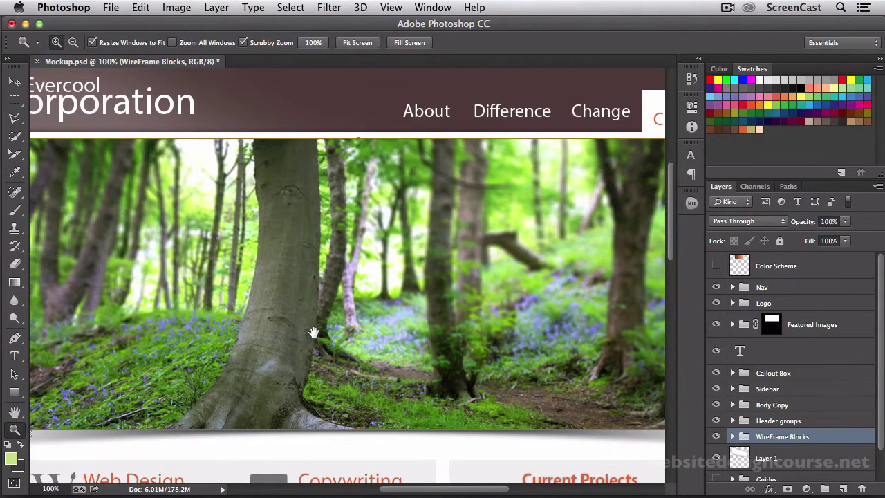
alt+click(308, 323)
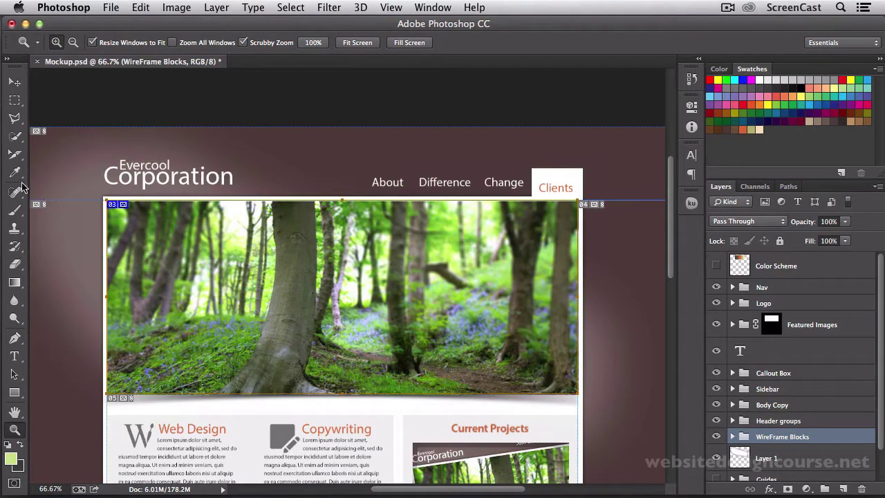
click(13, 158)
click(69, 189)
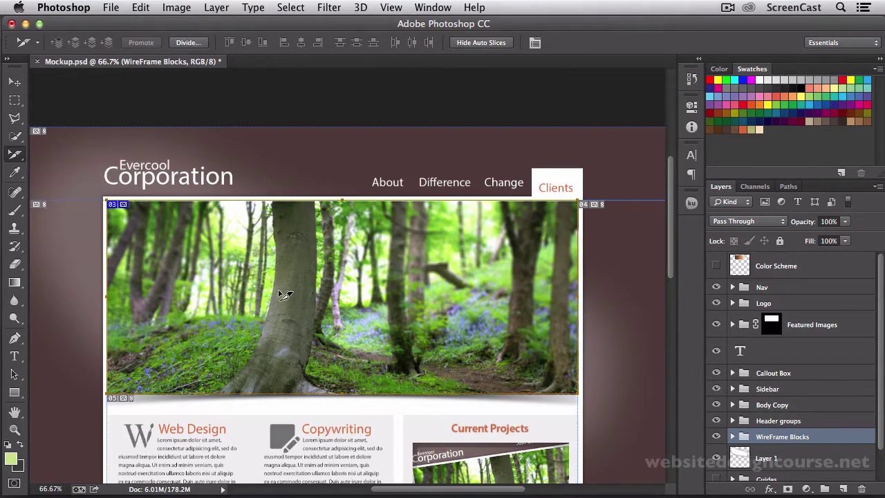
double_click(318, 293)
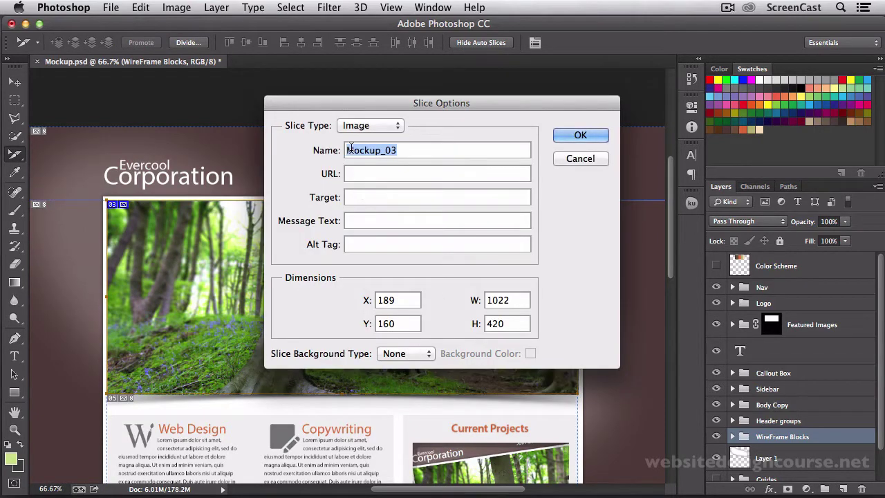
drag(349, 150, 438, 151)
text(featured_)
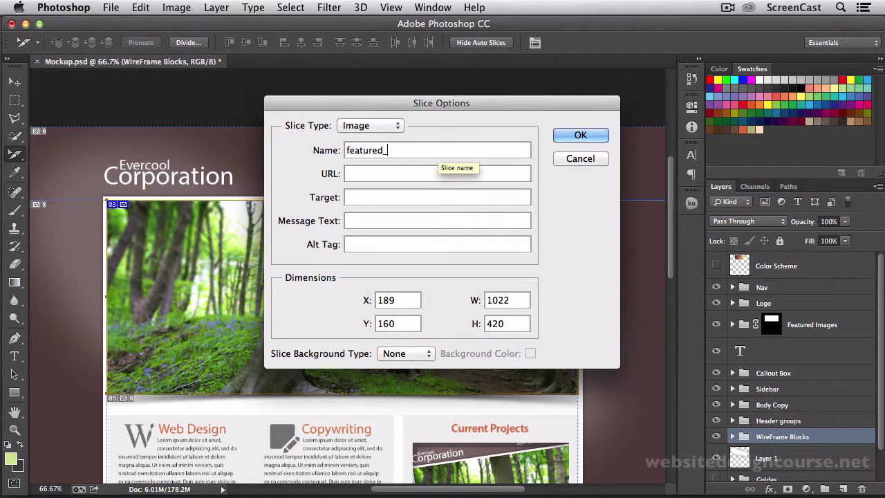
text(image)
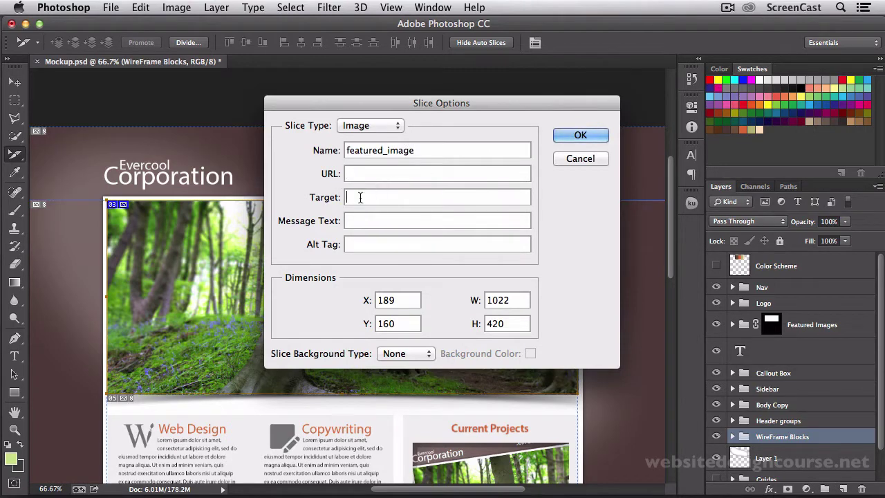
Look through the slice's URL, target, message text and dimension fields, and accept the slice options
click(353, 219)
click(355, 172)
click(354, 198)
click(353, 174)
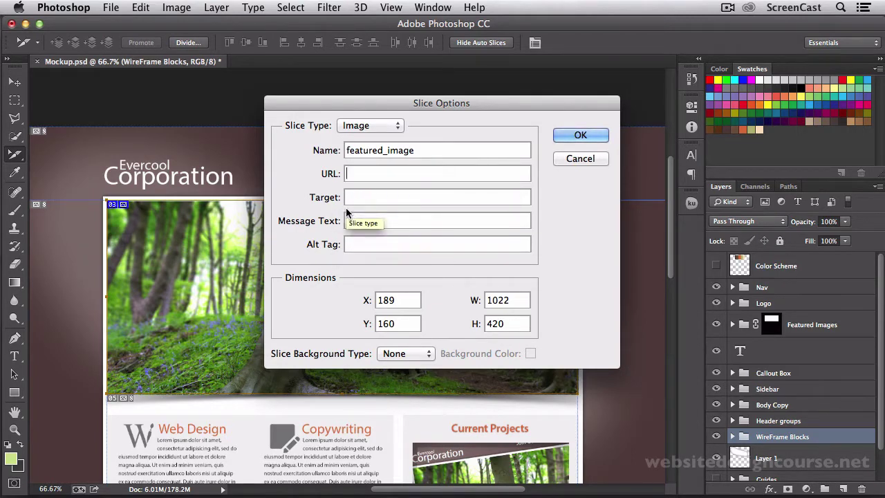
key(Tab)
key(Tab)
drag(382, 104, 509, 101)
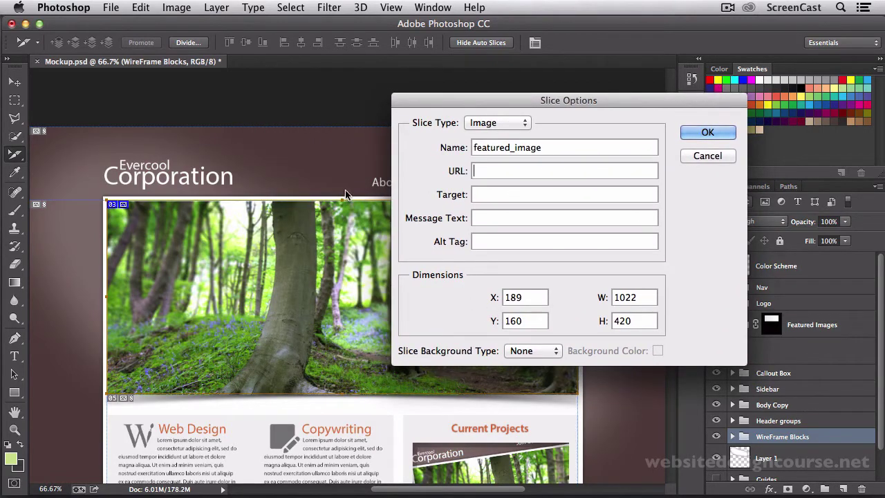
drag(525, 297, 504, 298)
drag(641, 299, 619, 321)
click(529, 321)
click(528, 299)
click(707, 134)
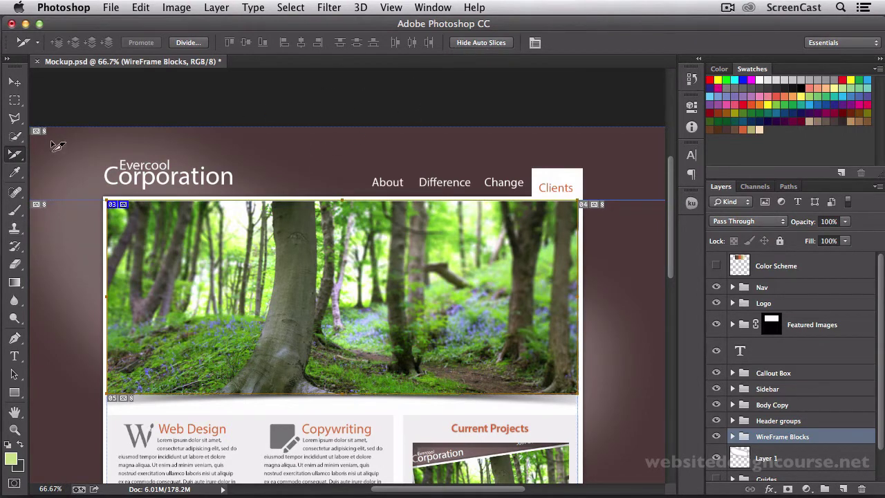
Compare the mockup with the auto slices hidden and shown, and leave them hidden
click(469, 44)
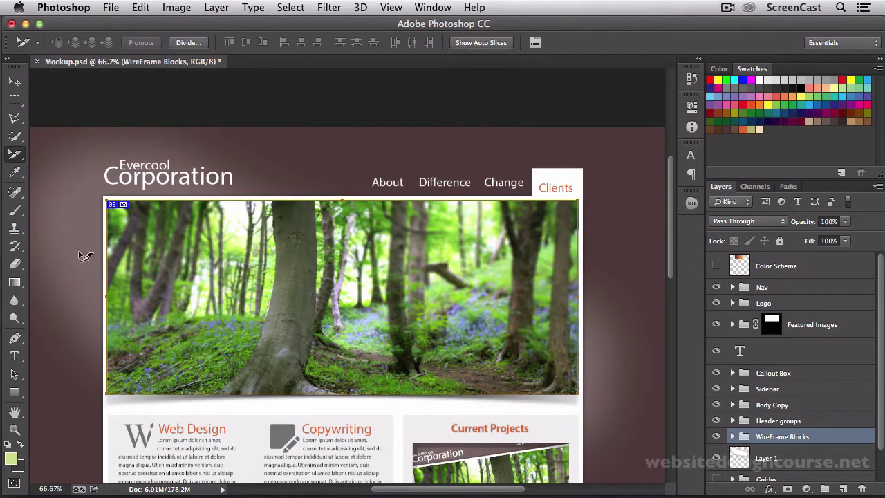
click(478, 43)
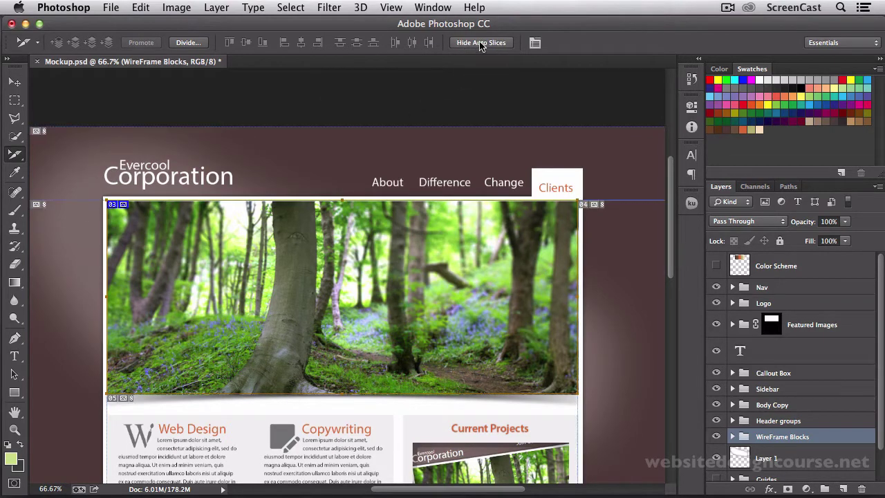
scroll(487, 163, down, 2)
scroll(488, 162, down, 1)
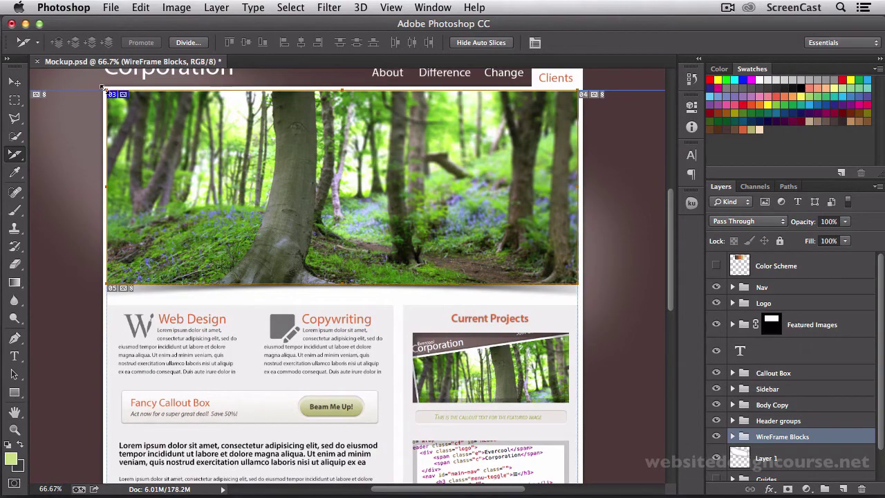
scroll(571, 319, up, 5)
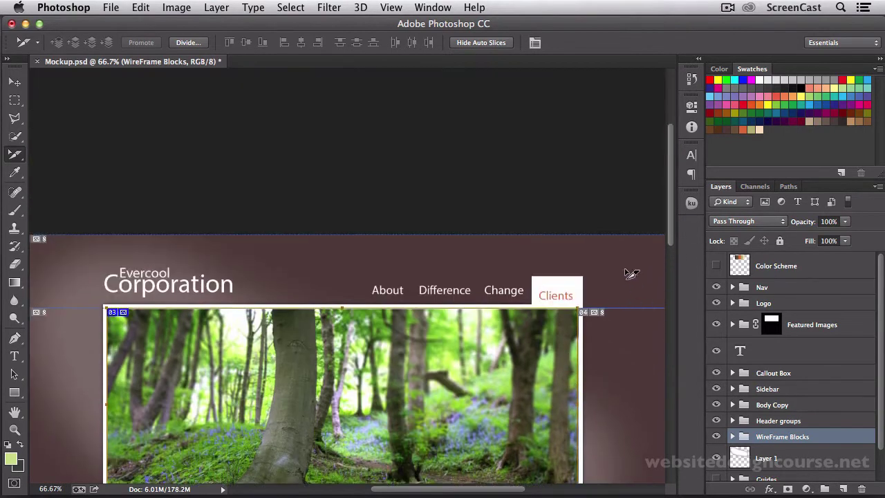
scroll(67, 347, down, 7)
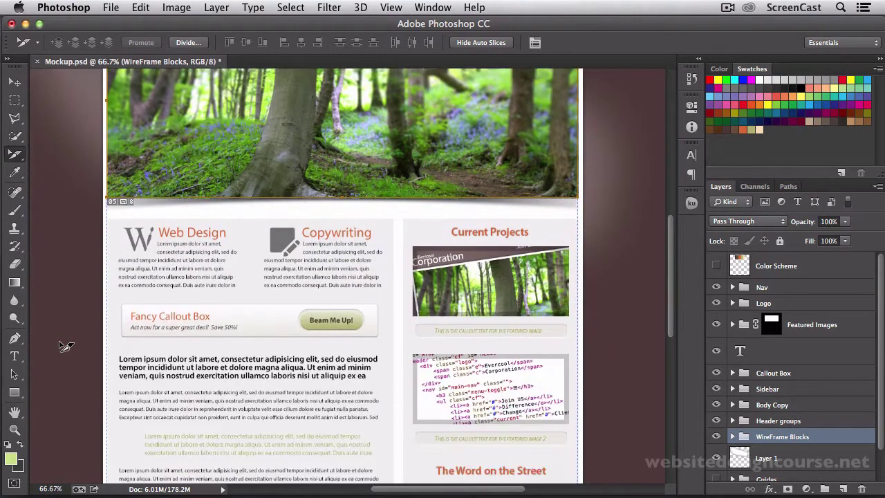
scroll(62, 340, up, 5)
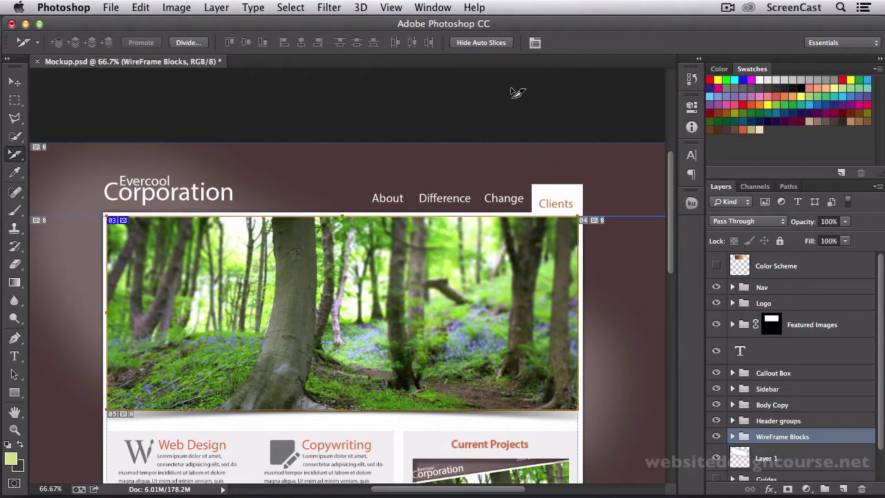
click(480, 43)
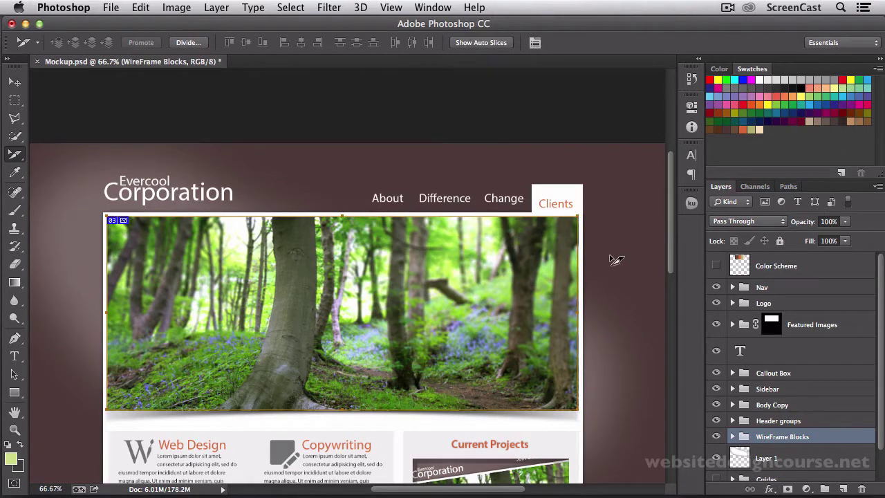
Examine the drop shadow beneath the forest image at close range along its full width
scroll(414, 245, down, 2)
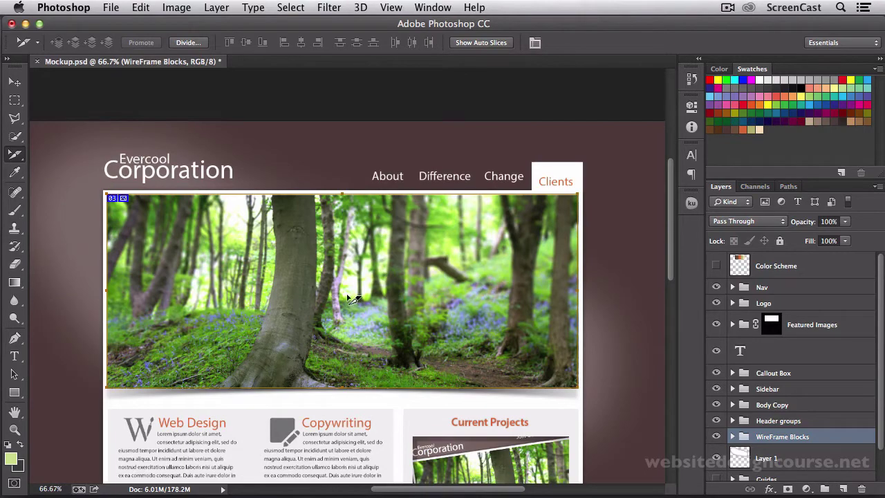
scroll(350, 297, down, 5)
key(z)
click(316, 270)
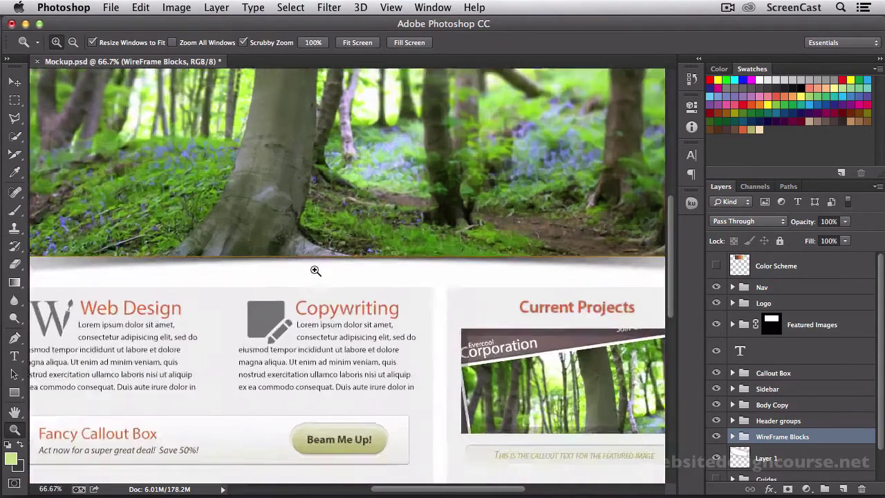
click(316, 270)
click(315, 271)
drag(370, 271, 567, 277)
drag(366, 287, 461, 292)
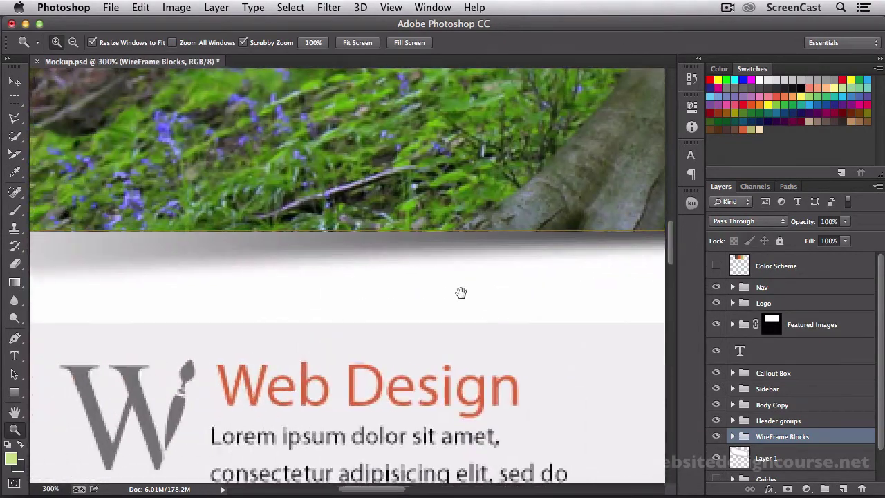
drag(211, 290, 389, 287)
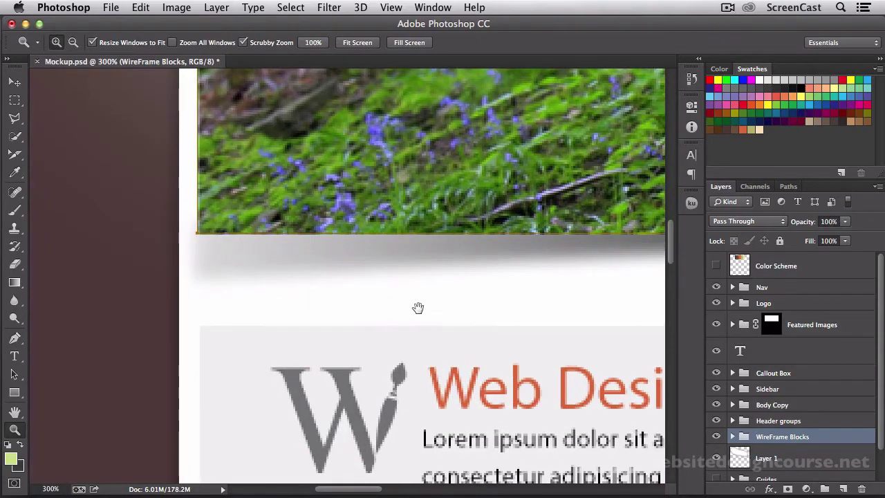
scroll(417, 308, right, 15)
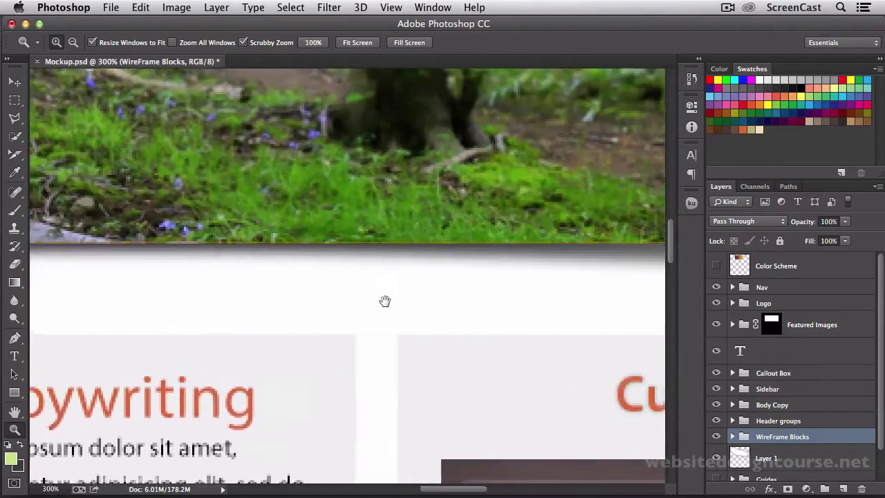
drag(385, 301, 336, 302)
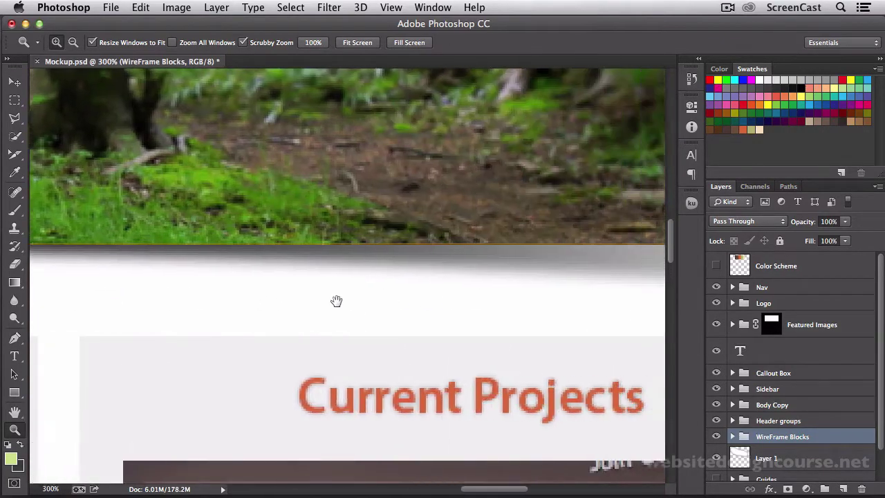
alt+click(355, 305)
alt+click(356, 304)
alt+click(356, 304)
alt+click(356, 304)
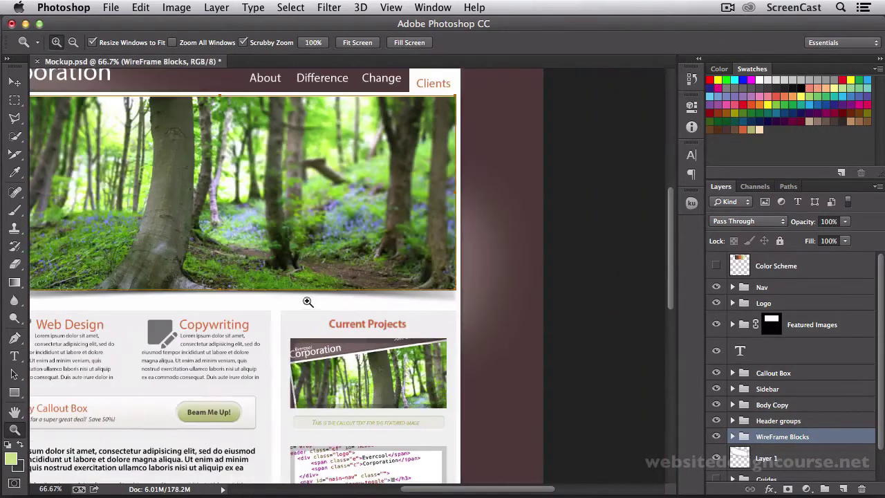
drag(267, 301, 376, 300)
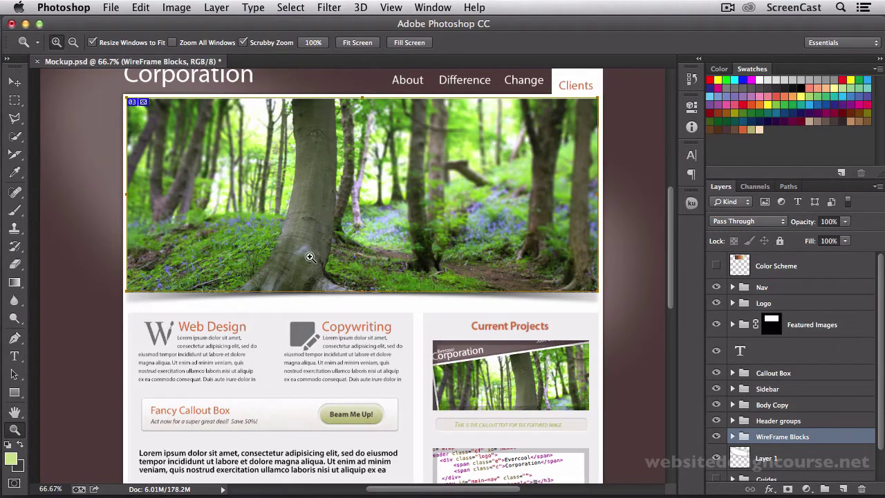
Draw a slice about 1022 × 28 px over the shadow directly beneath the forest image, matching the image's width
click(16, 158)
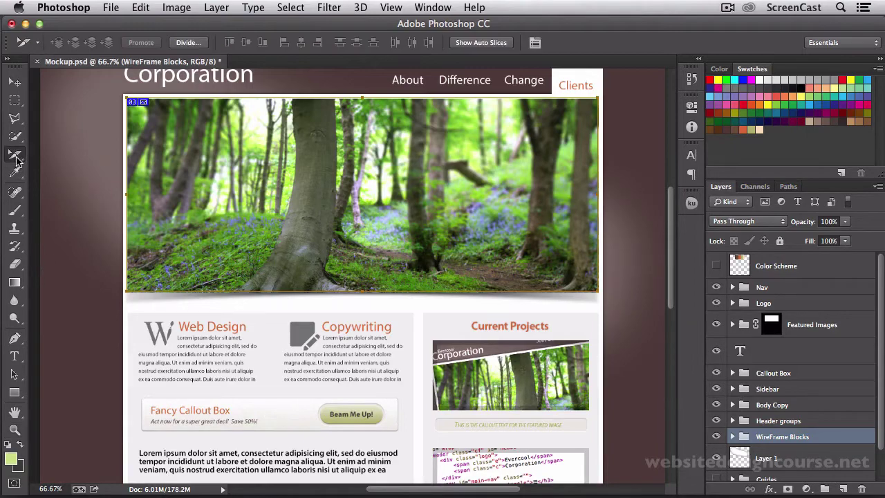
key(z)
drag(132, 304, 128, 302)
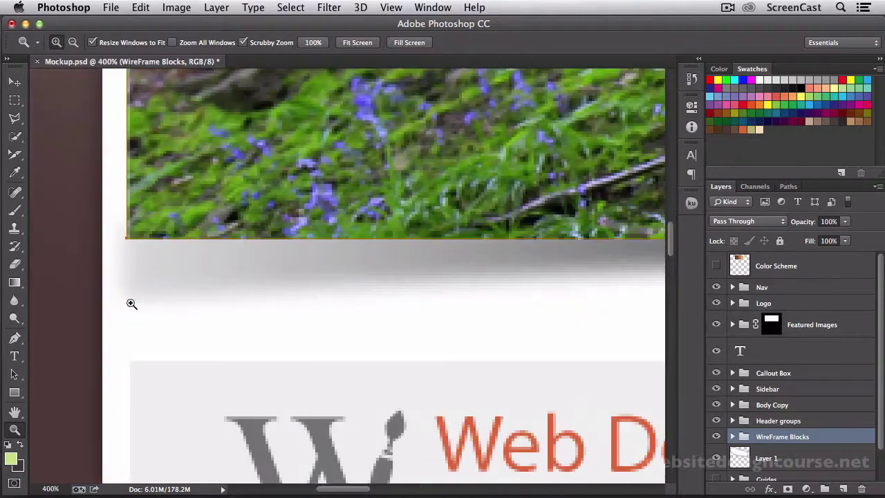
click(16, 154)
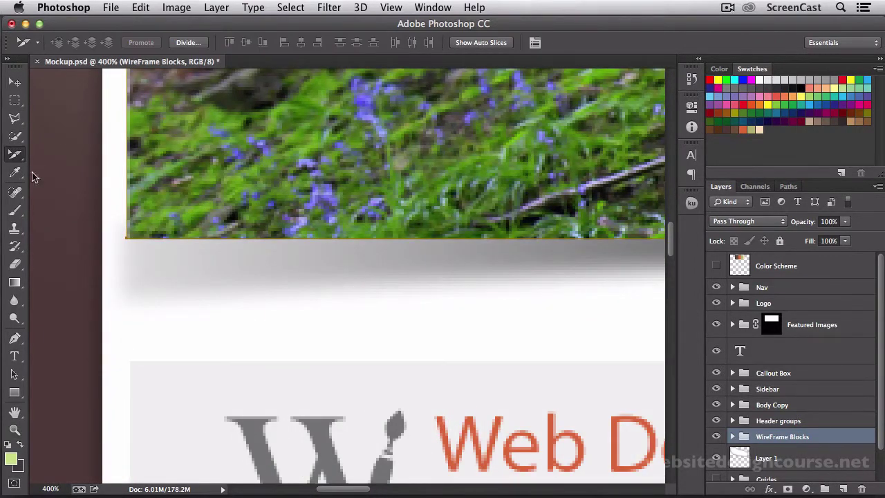
click(130, 246)
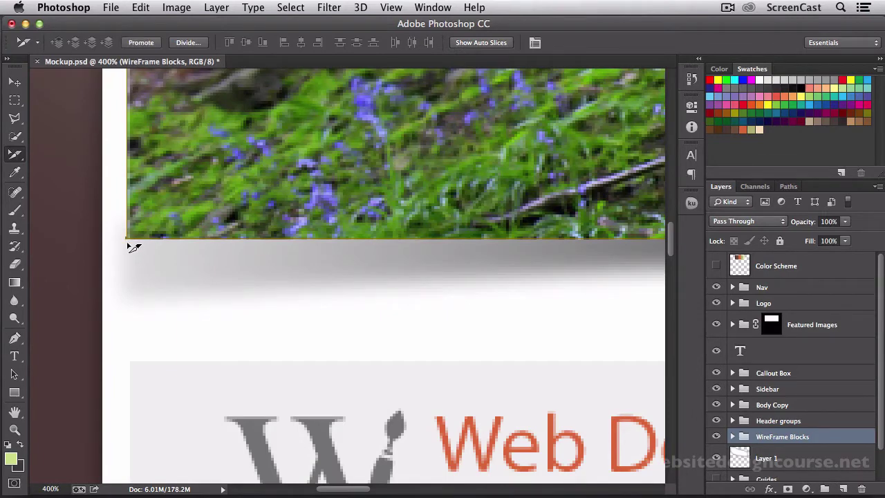
click(136, 258)
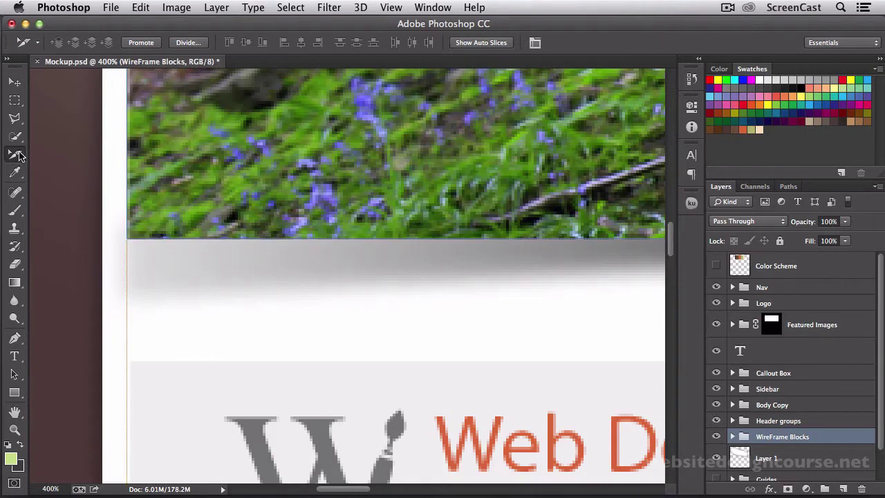
drag(19, 156, 78, 174)
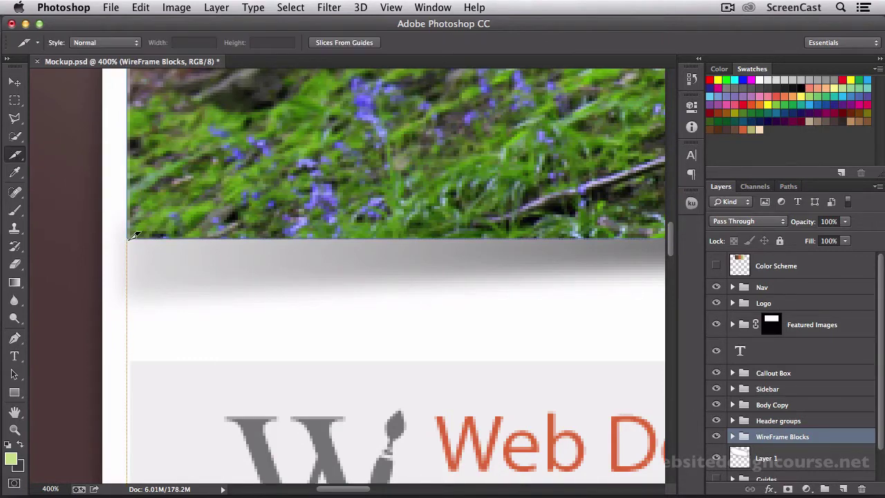
drag(131, 236, 405, 313)
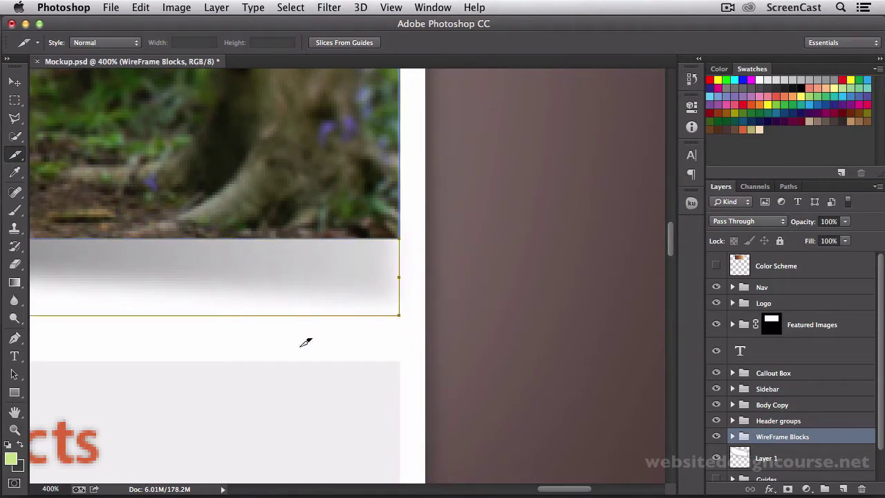
Check the shadow slice's lower edge from its right end back to its left end
drag(223, 332, 433, 329)
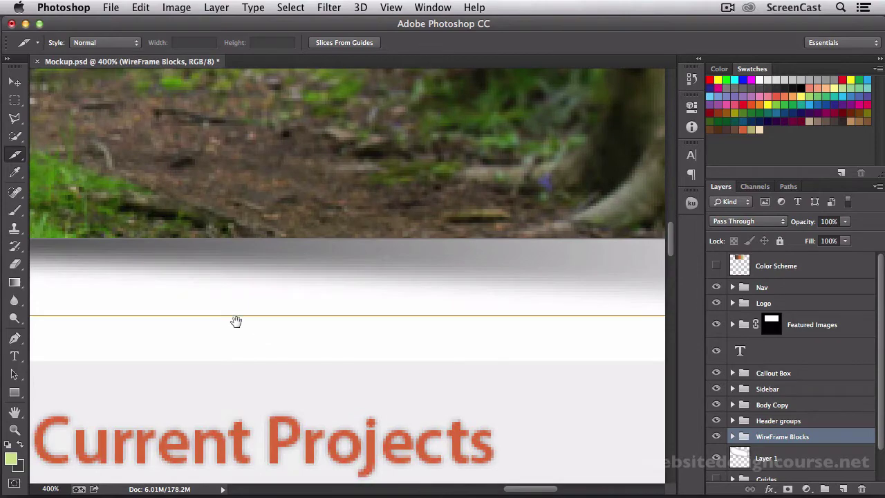
drag(237, 321, 496, 322)
drag(270, 324, 478, 326)
drag(249, 337, 449, 340)
drag(294, 337, 495, 338)
drag(242, 341, 356, 345)
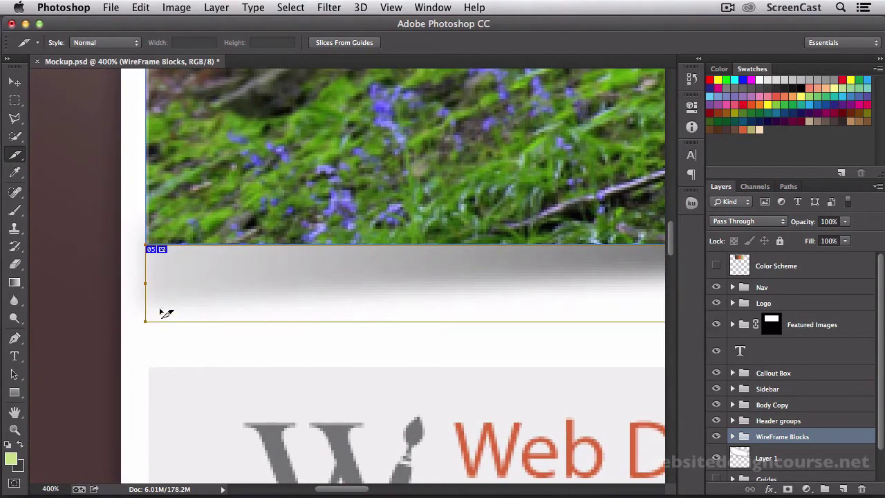
Inspect the shadow slice's lower-left corner at pixel level to check that the shadow is fully enclosed
key(z)
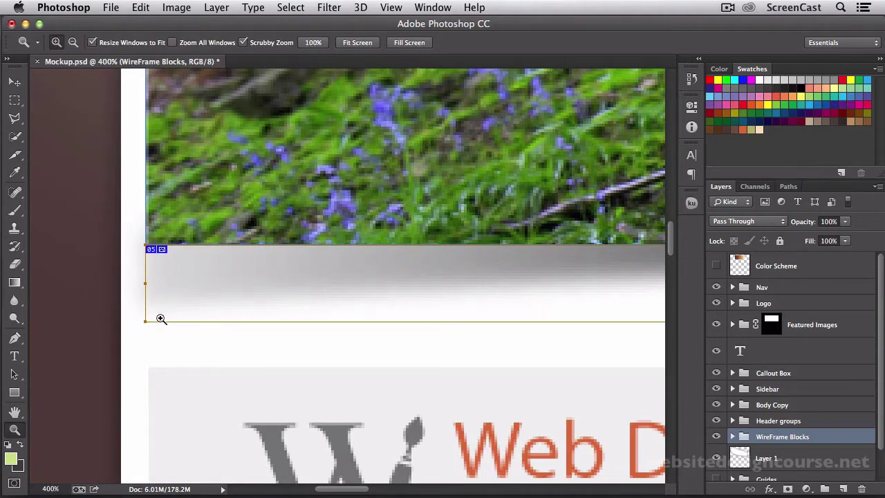
click(160, 320)
click(160, 320)
click(160, 320)
click(159, 320)
click(160, 320)
click(160, 320)
click(159, 320)
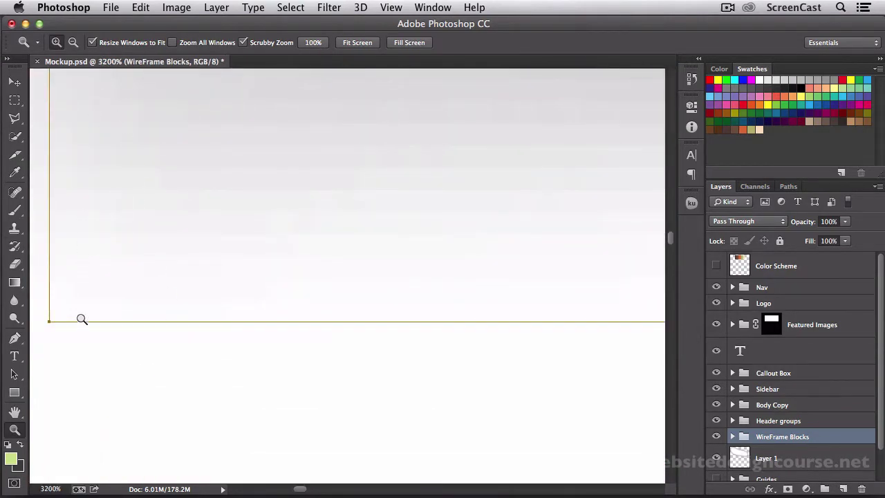
alt+click(224, 247)
alt+click(225, 248)
alt+click(224, 248)
alt+click(224, 247)
alt+click(225, 247)
alt+click(225, 247)
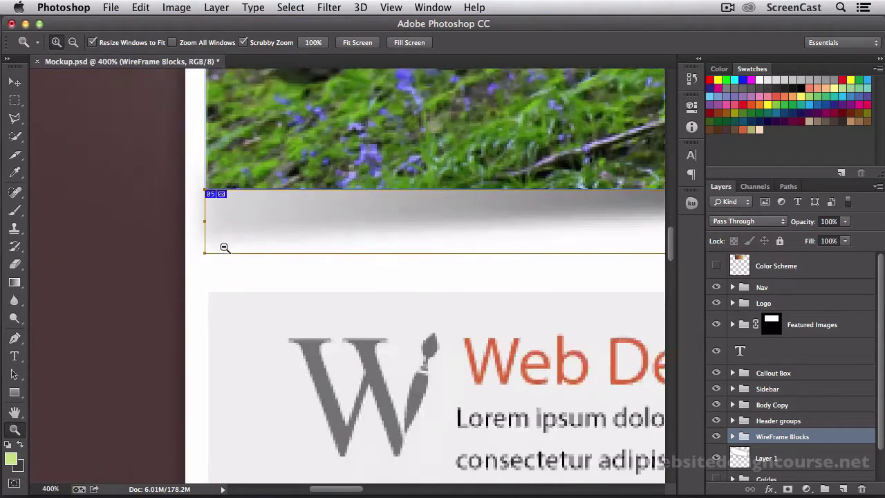
alt+click(224, 247)
alt+click(225, 248)
drag(344, 273, 242, 325)
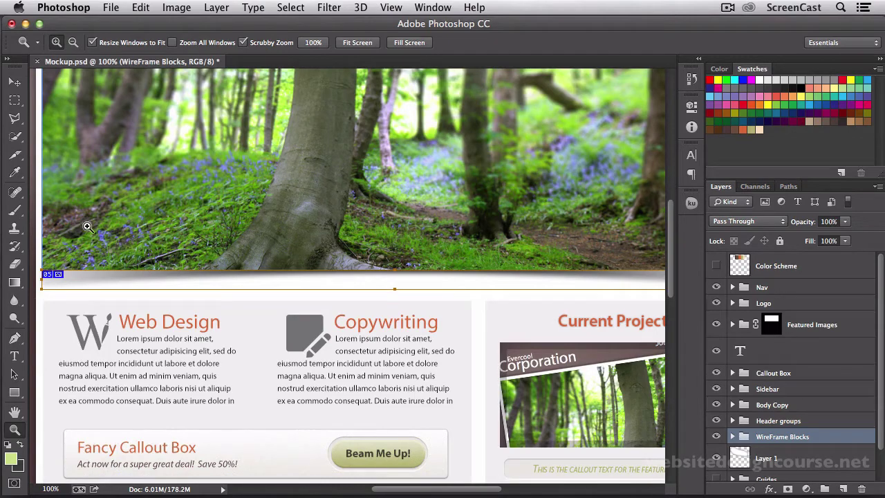
Name the shadow slice "featured_shadow" in its slice options
click(15, 155)
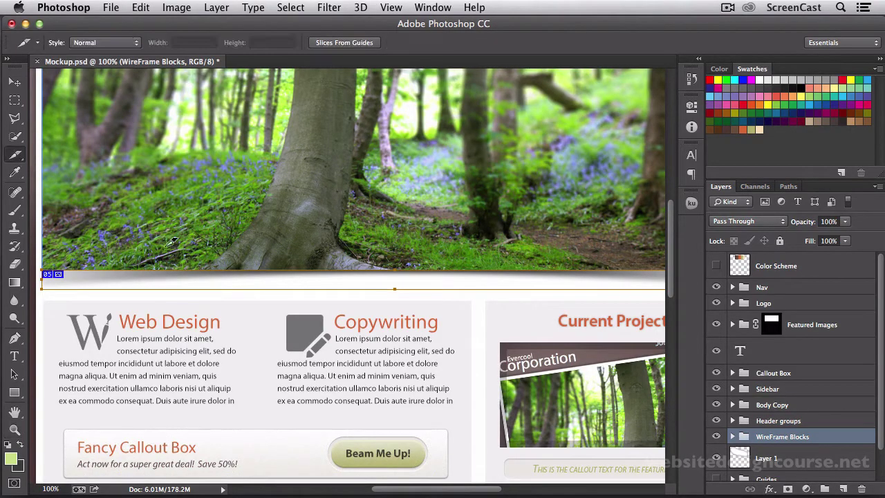
double_click(372, 286)
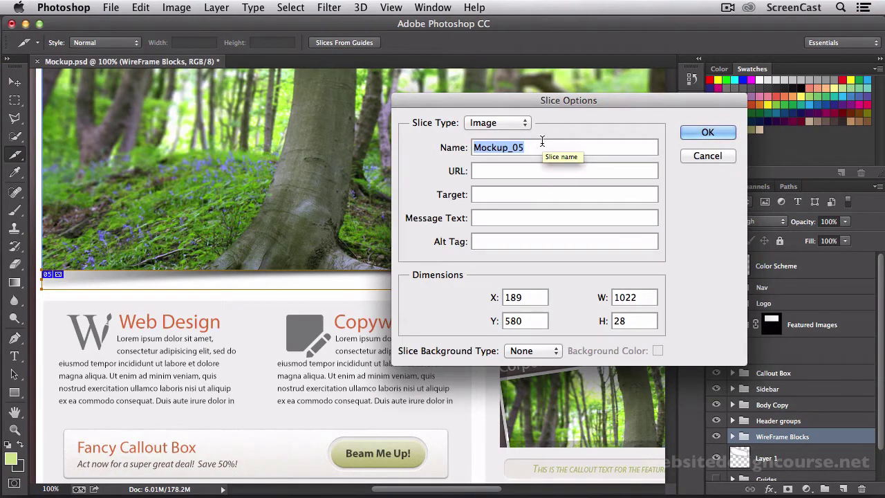
text(featured_)
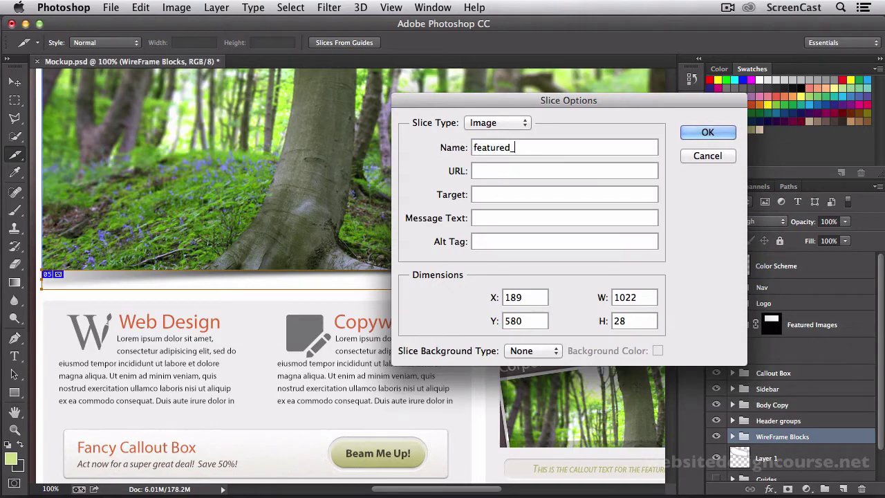
text(shadow)
key(Return)
Check the forest image slice's name in its slice options and accept the dialog
alt+super+click(457, 300)
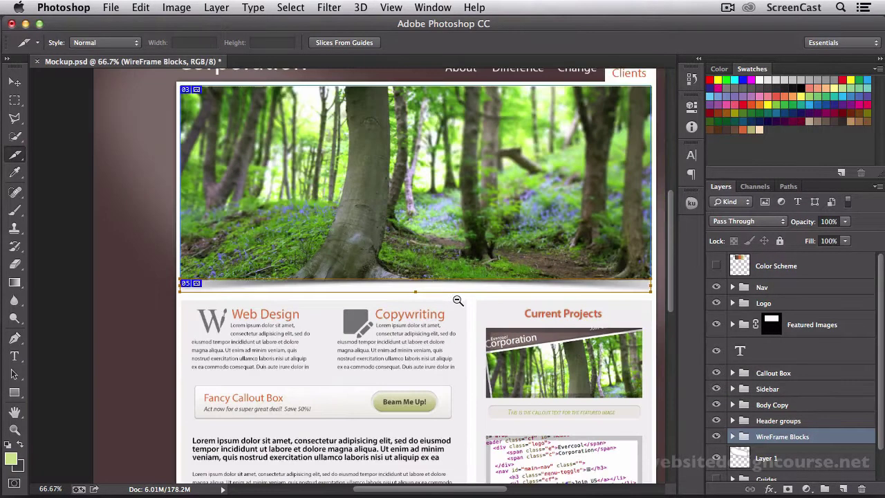
drag(465, 296, 406, 319)
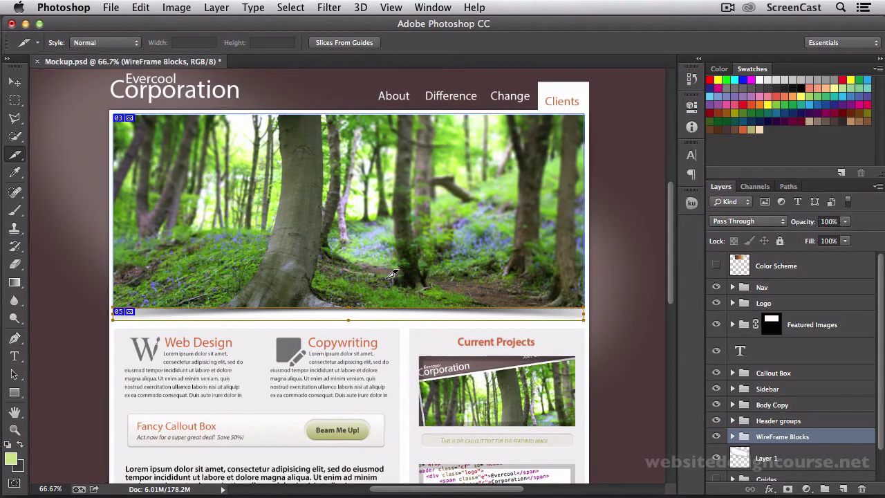
drag(16, 164, 60, 194)
double_click(277, 235)
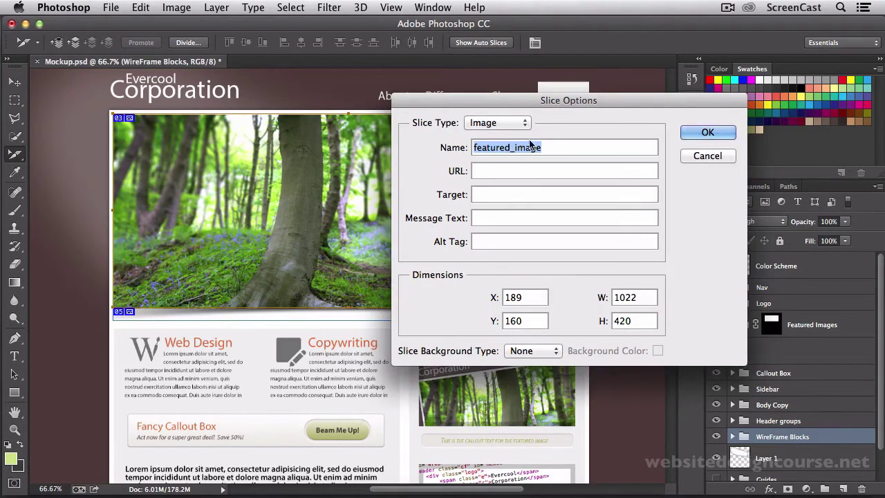
click(705, 133)
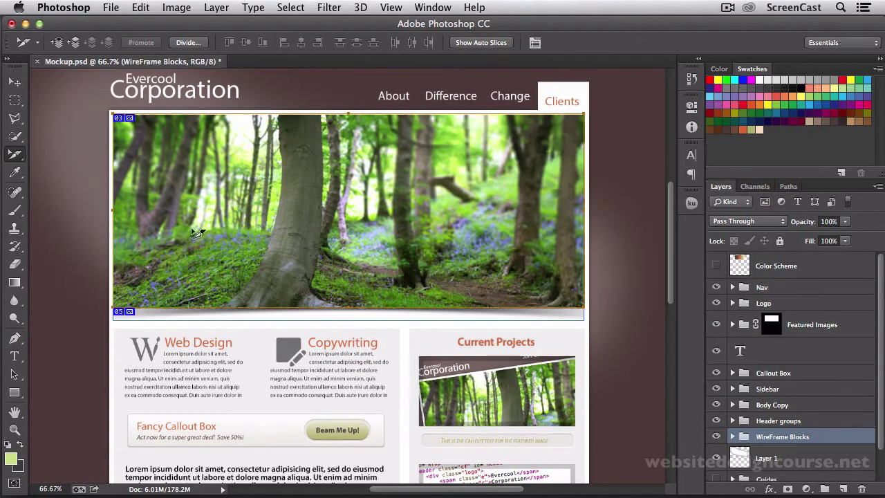
Draw a square slice about 68 × 68 px around the W-and-brush icon beside the Web Design heading
scroll(304, 357, down, 4)
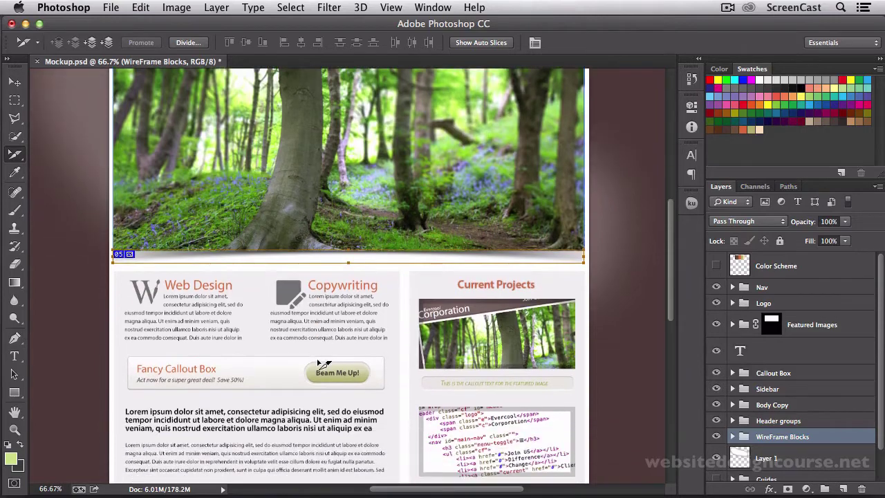
scroll(322, 365, down, 5)
key(z)
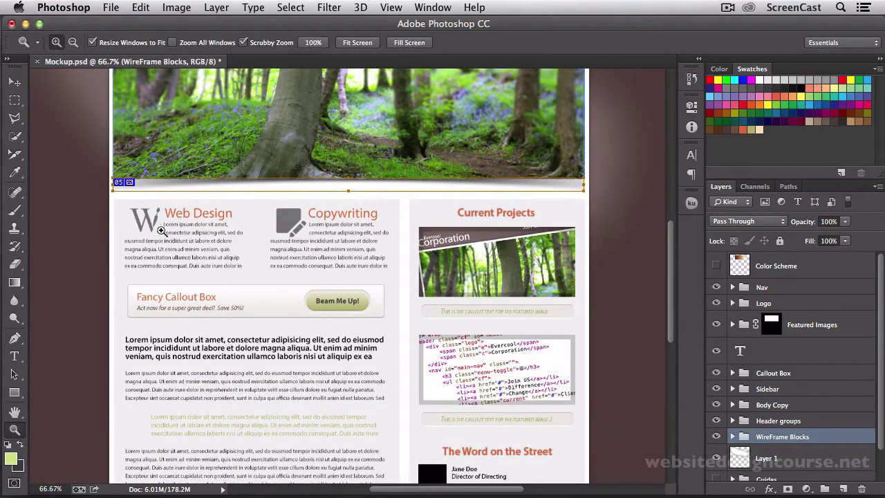
click(153, 229)
drag(155, 231, 297, 282)
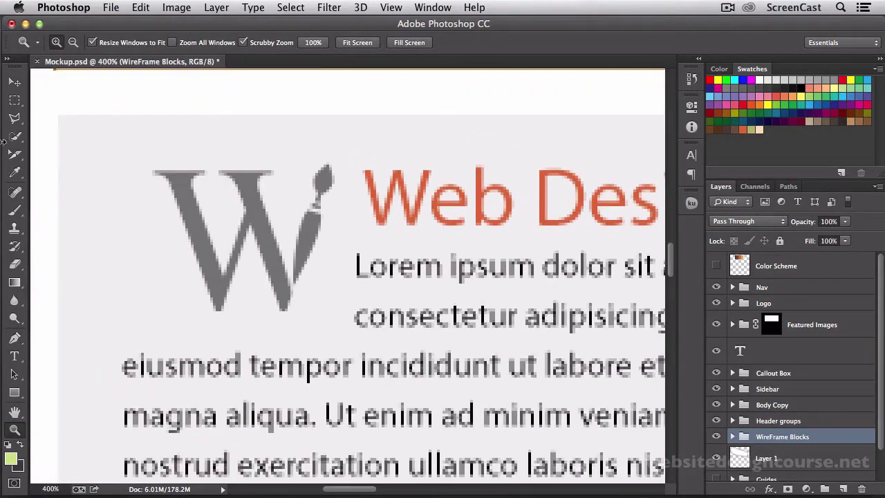
click(17, 158)
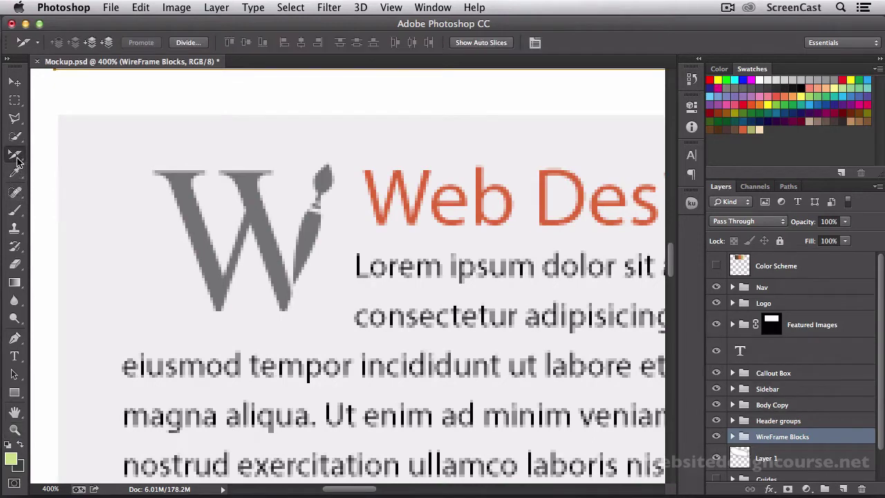
right_click(17, 158)
click(65, 173)
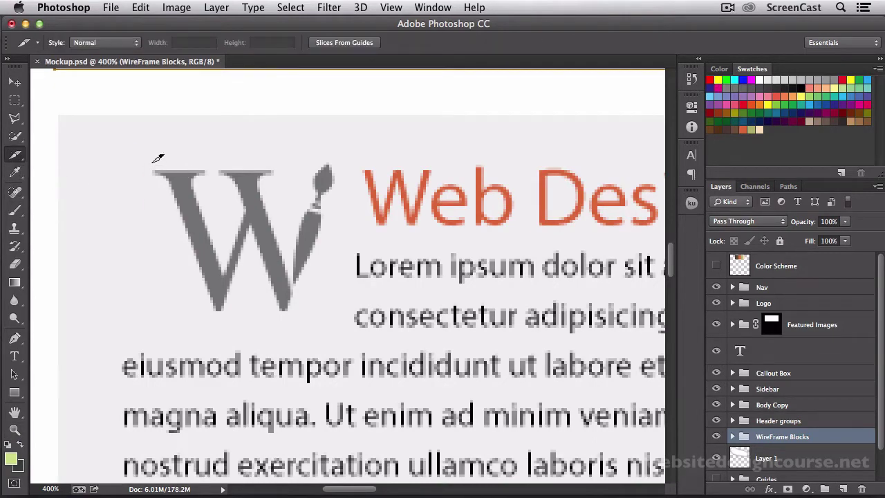
drag(150, 158, 373, 331)
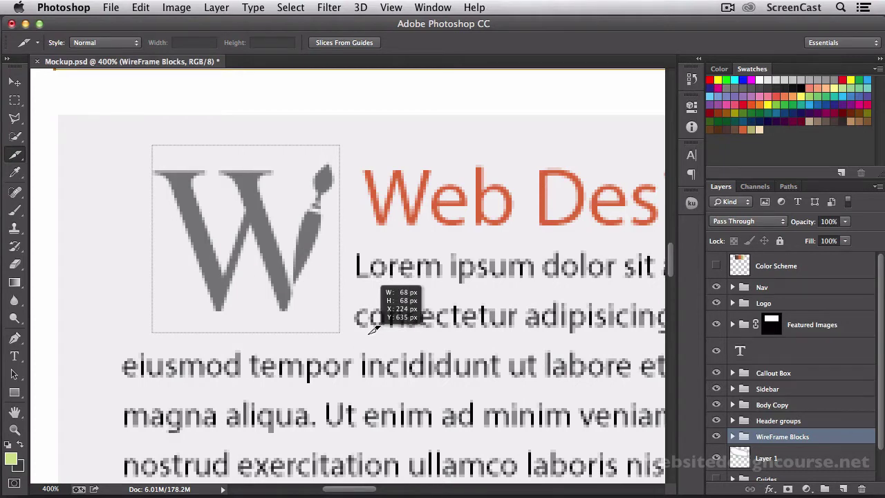
drag(373, 330, 372, 330)
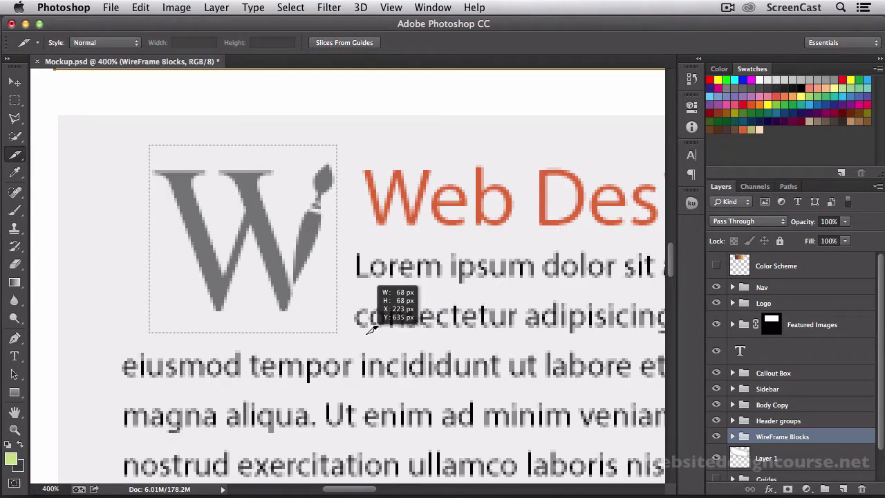
drag(372, 330, 372, 331)
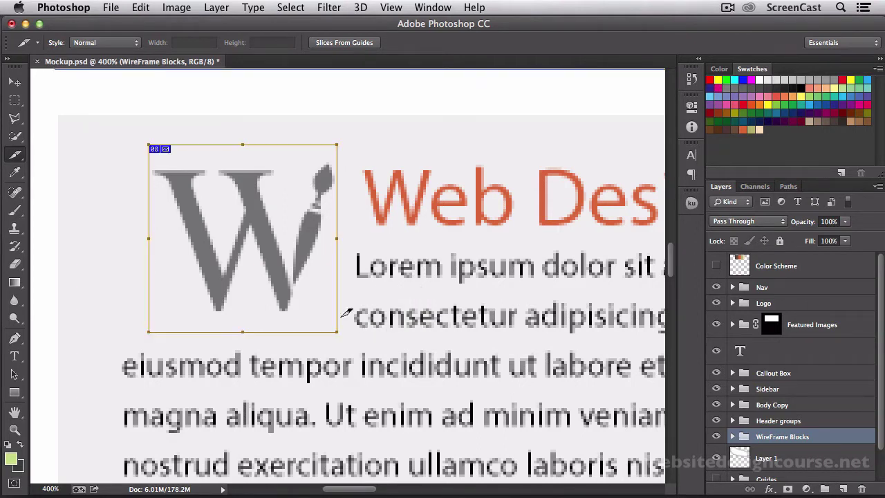
Name the W-and-brush icon's slice "web-design-icon" in its slice options
double_click(244, 267)
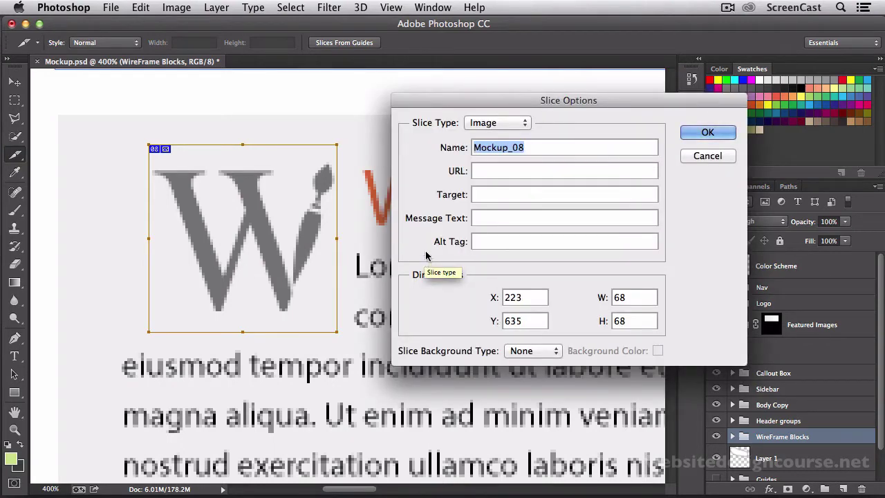
drag(476, 103, 442, 156)
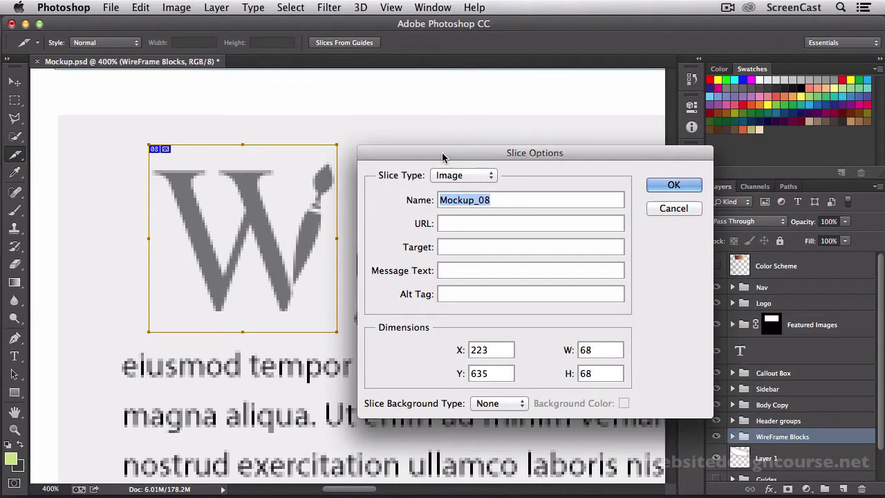
text(web)
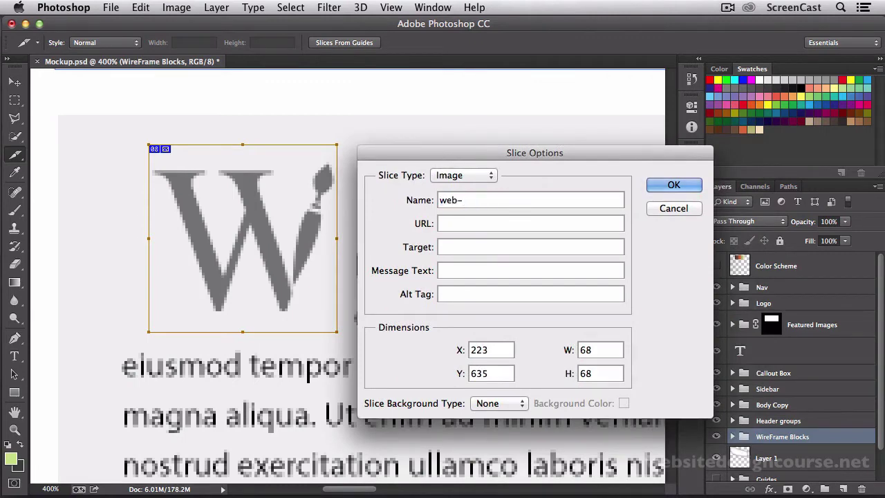
text(-design-icon)
key(Return)
Draw a square slice about 69 × 69 px around the note-and-pencil icon beside the Copywriting heading
drag(449, 244, 172, 242)
drag(484, 240, 331, 224)
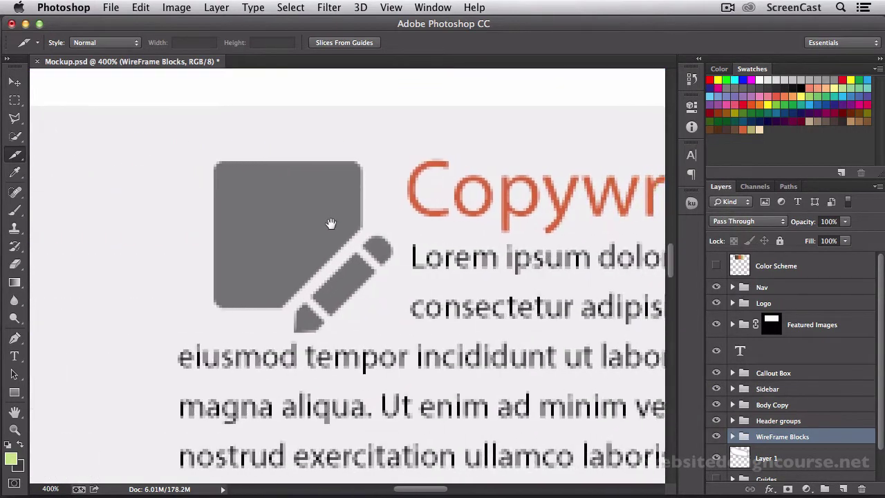
drag(193, 148, 429, 334)
drag(302, 263, 306, 259)
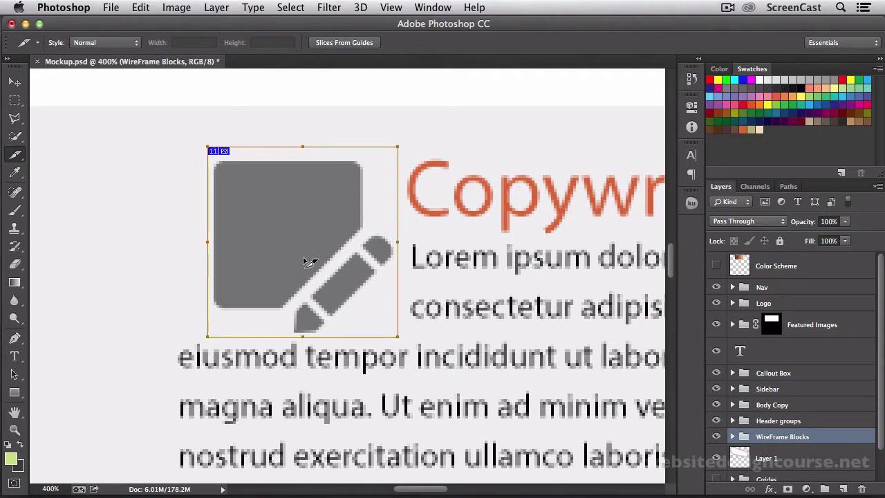
Set the Copywriting icon slice to 68 × 68 px and nudge it one pixel down and one pixel right
double_click(289, 249)
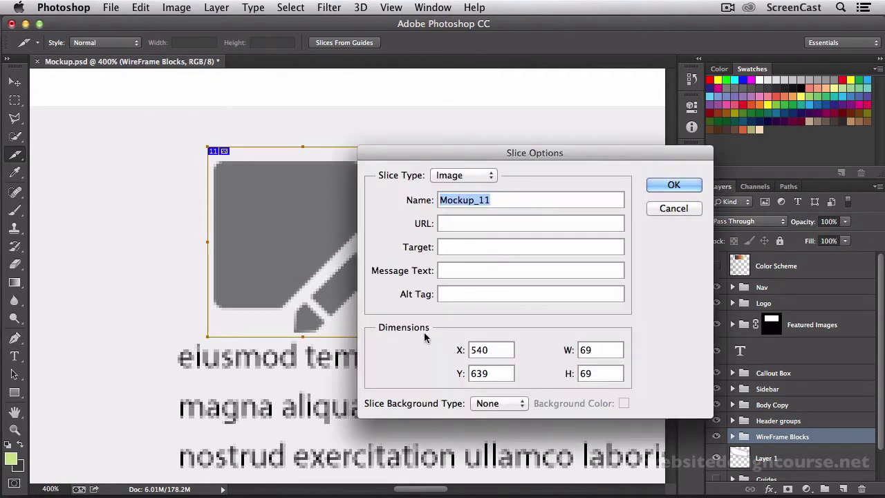
drag(593, 352, 587, 354)
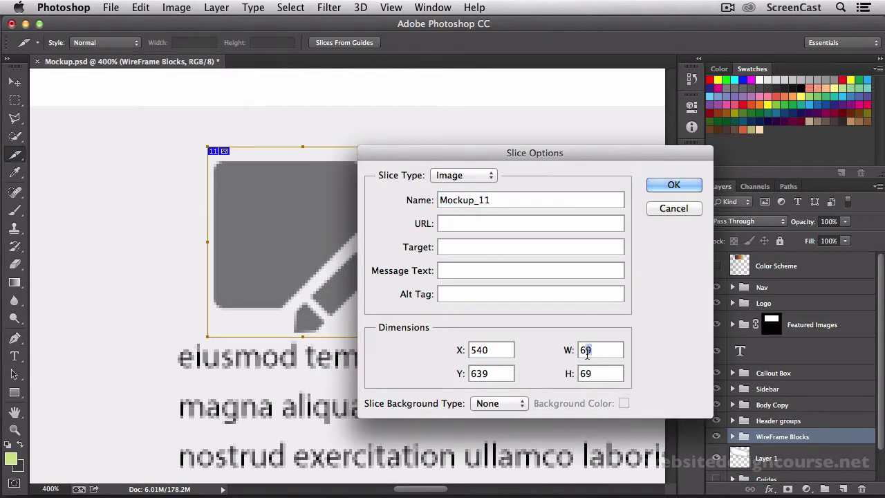
text(8)
key(Tab)
text(68)
click(667, 182)
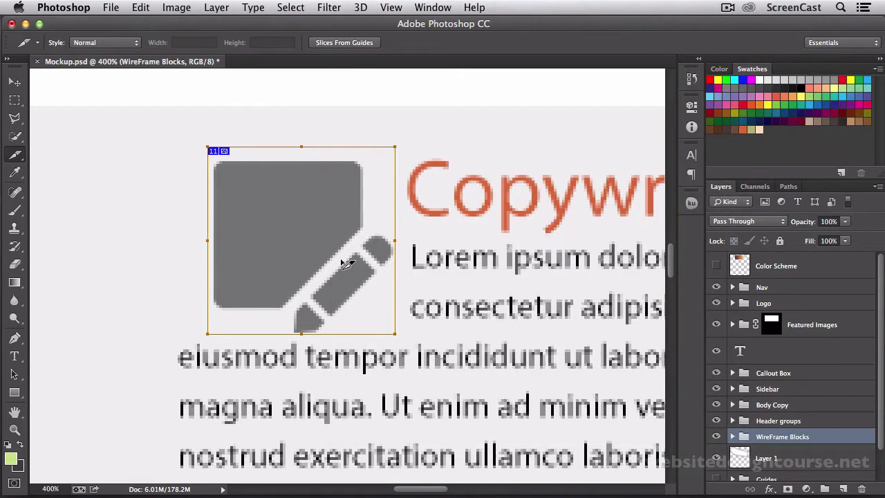
key(Down)
key(Right)
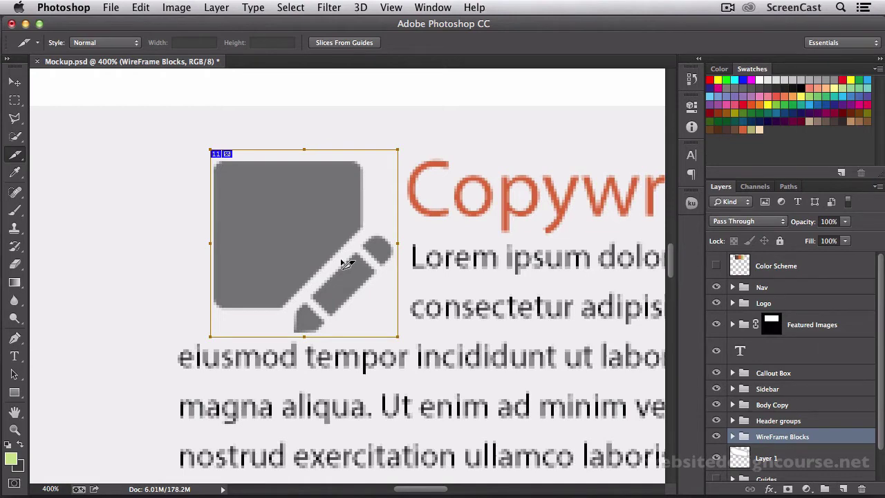
Name the note-and-pencil icon's slice "copywrite-icon" in its slice options
double_click(315, 251)
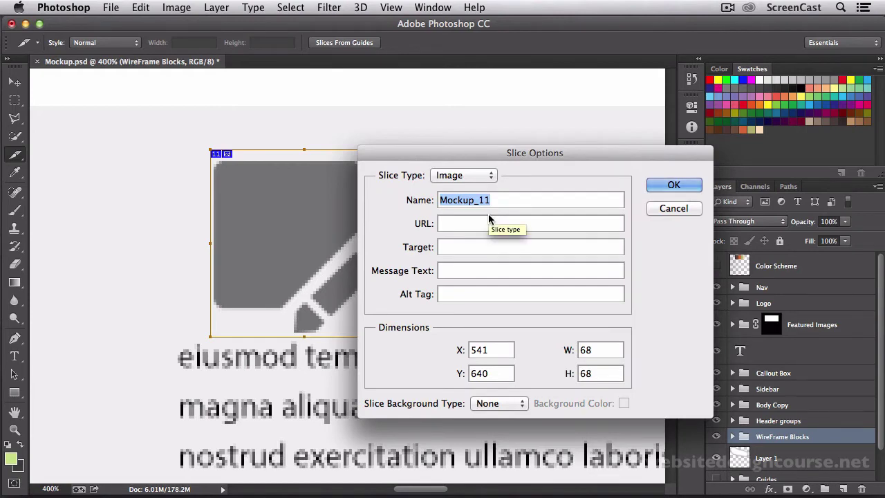
drag(476, 155, 462, 165)
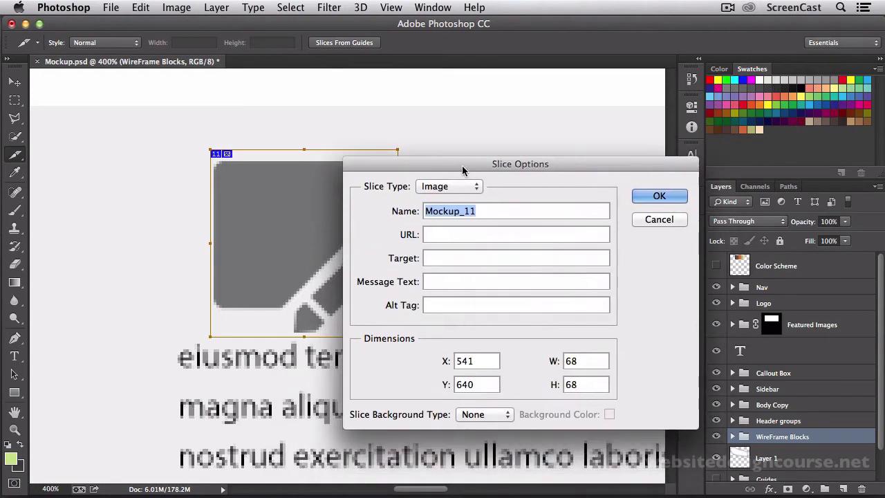
key(BackSpace)
text(corp)
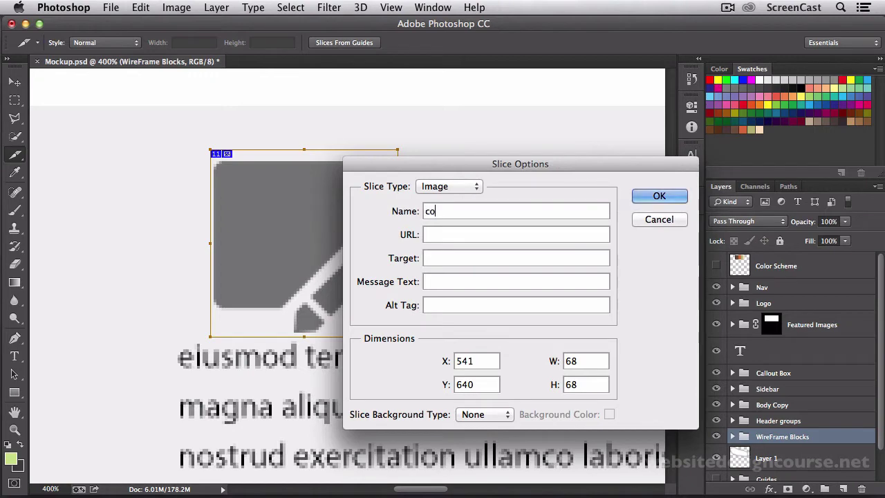
key(BackSpace)
key(BackSpace)
text(pywrite)
drag(466, 165, 200, 228)
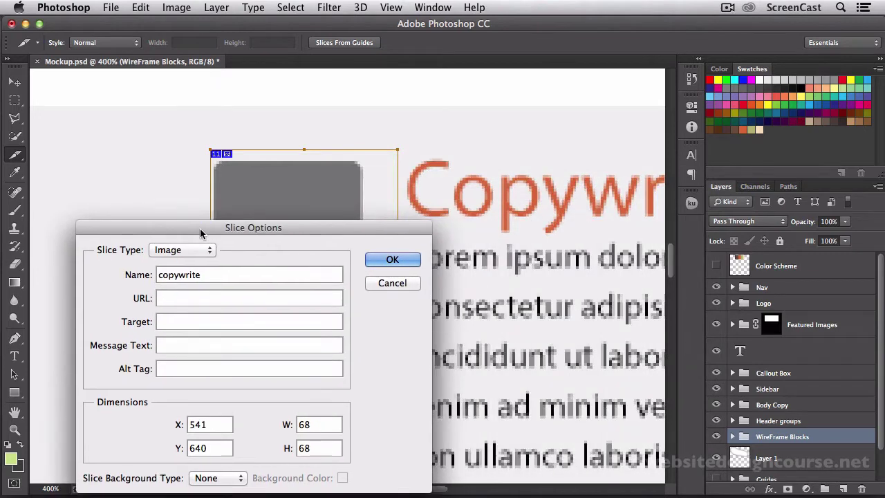
text(-icon)
key(Return)
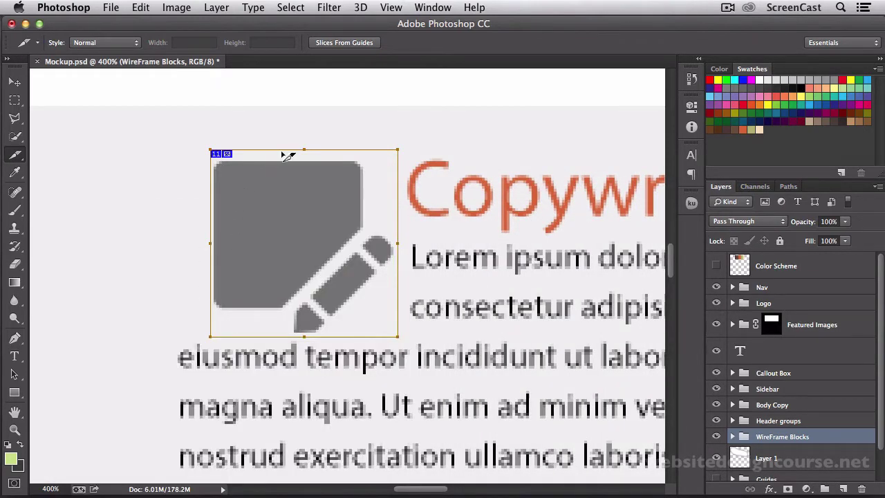
Try to tighten all four edges of the Copywriting icon slice to the artwork and check the fit at pixel level
drag(299, 151, 300, 160)
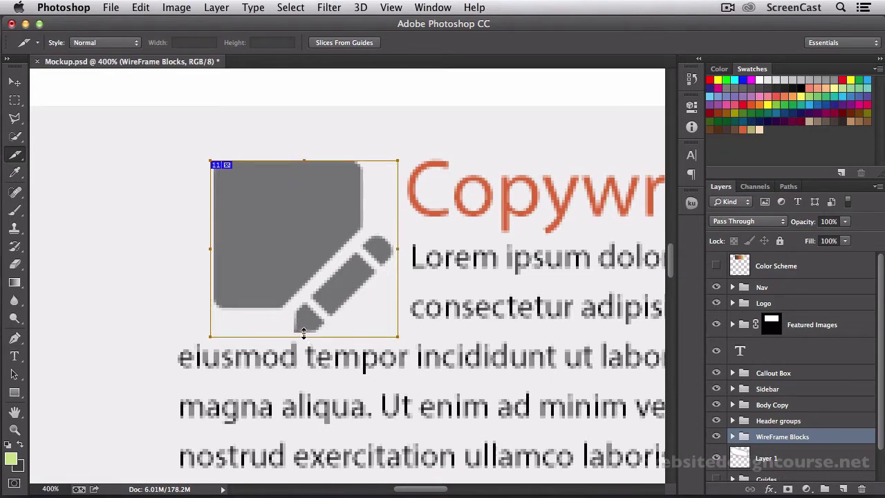
drag(302, 332, 304, 333)
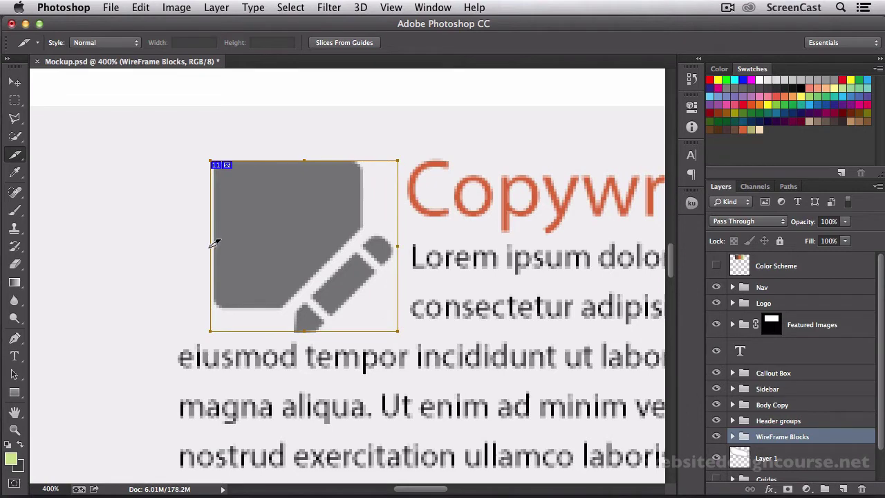
drag(212, 247, 214, 247)
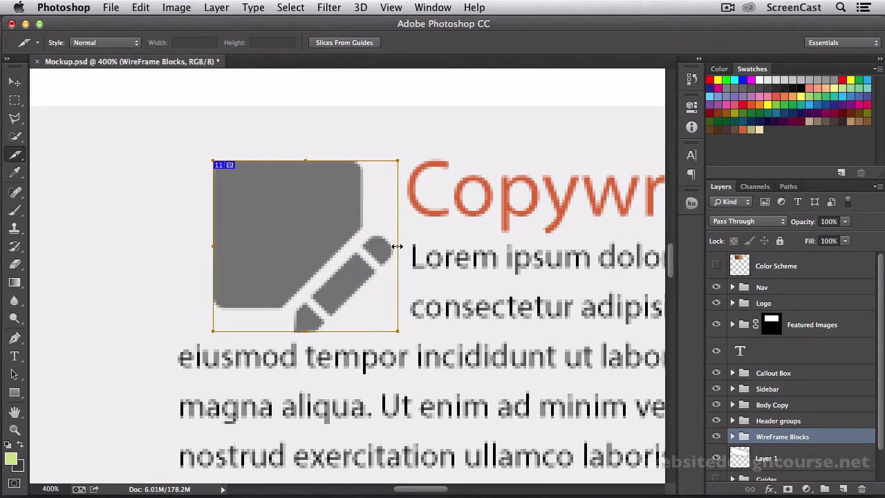
drag(397, 246, 391, 267)
key(z)
scroll(390, 227, down, 3)
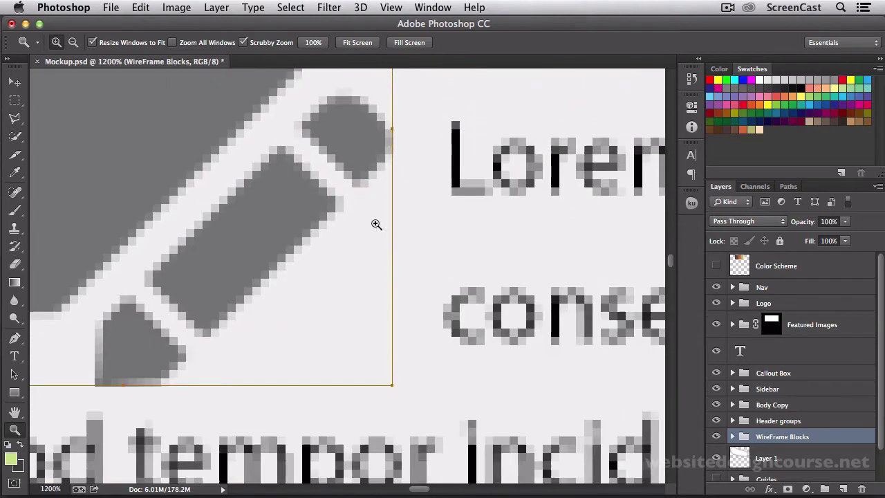
drag(207, 348, 377, 339)
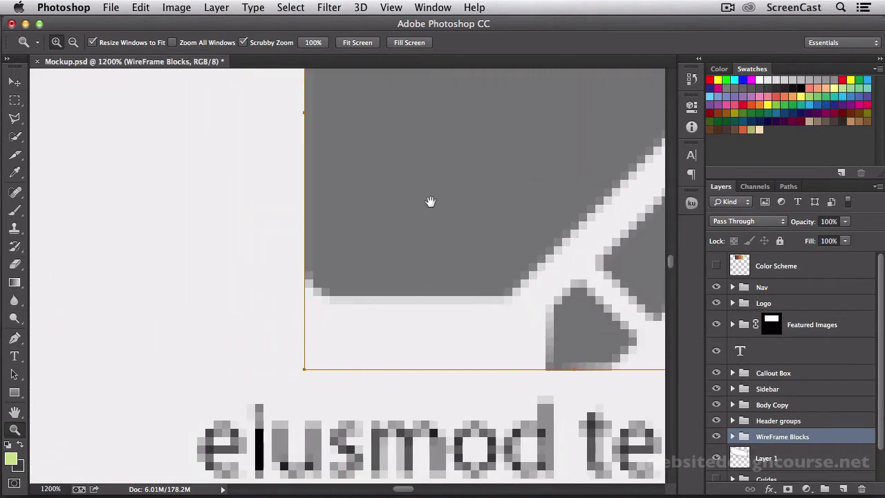
drag(429, 200, 350, 291)
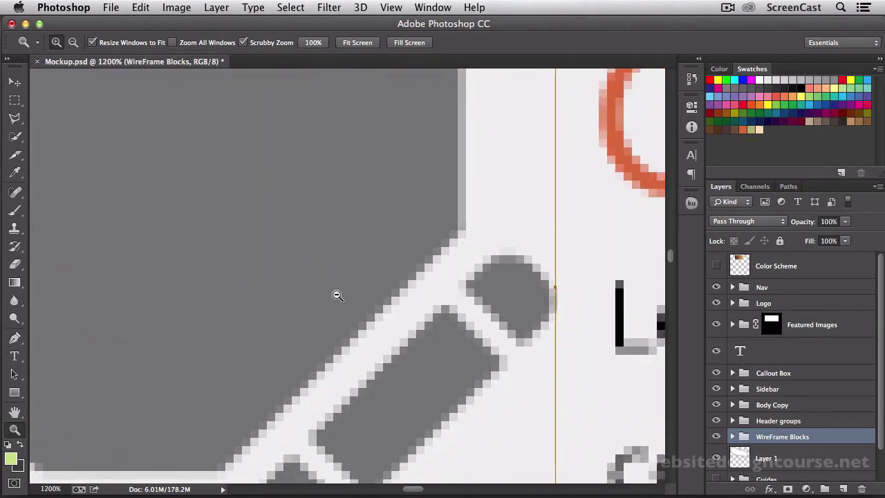
alt+click(336, 294)
alt+click(336, 294)
Undo the edge adjustments made to the Copywriting icon slice
key(super+z)
key(super+z)
key(super+z)
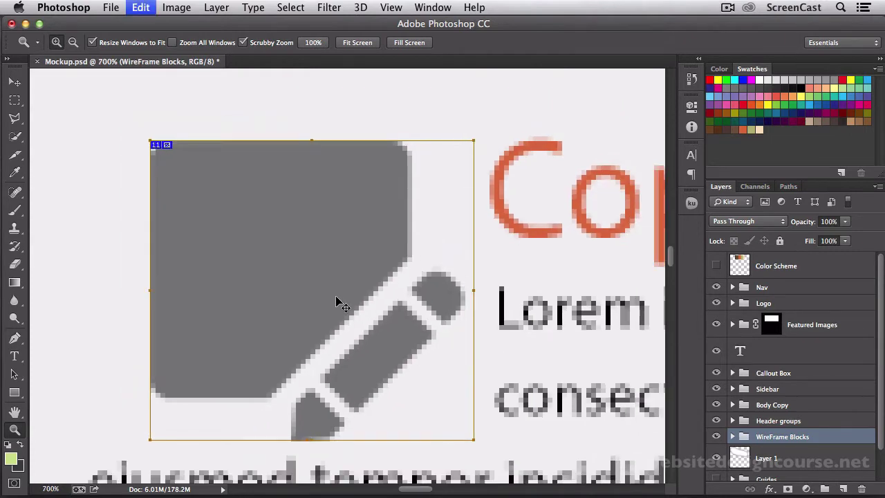
key(super+alt+z)
key(super+alt+z)
key(super+alt+z)
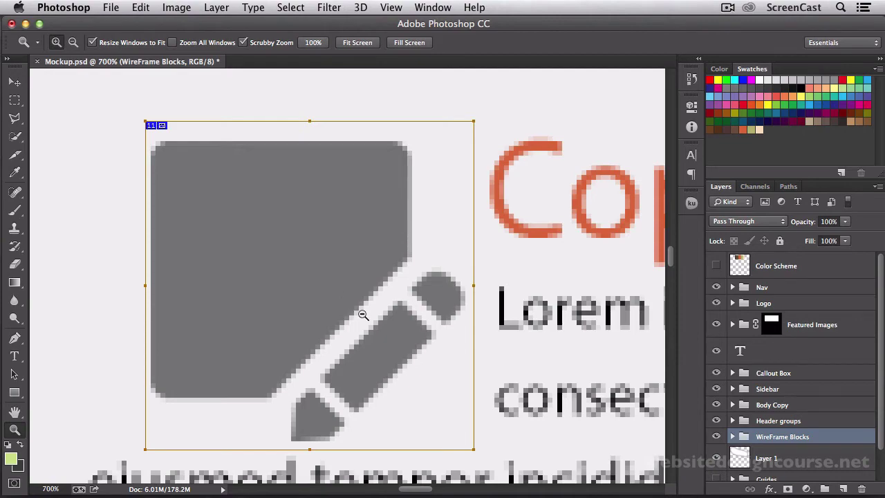
Compare the slices around the Web Design and Copywriting icons, and review the page's slices as a whole
alt+click(363, 314)
alt+click(362, 314)
alt+click(363, 315)
alt+click(363, 315)
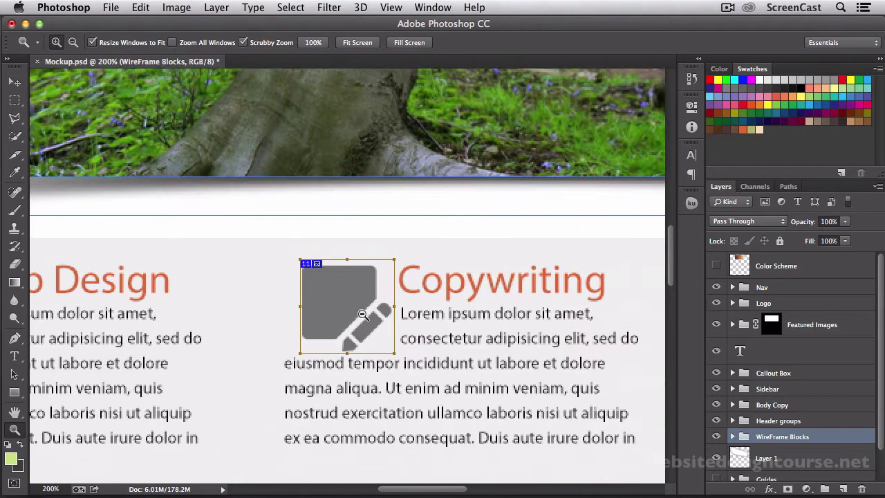
drag(235, 317, 452, 335)
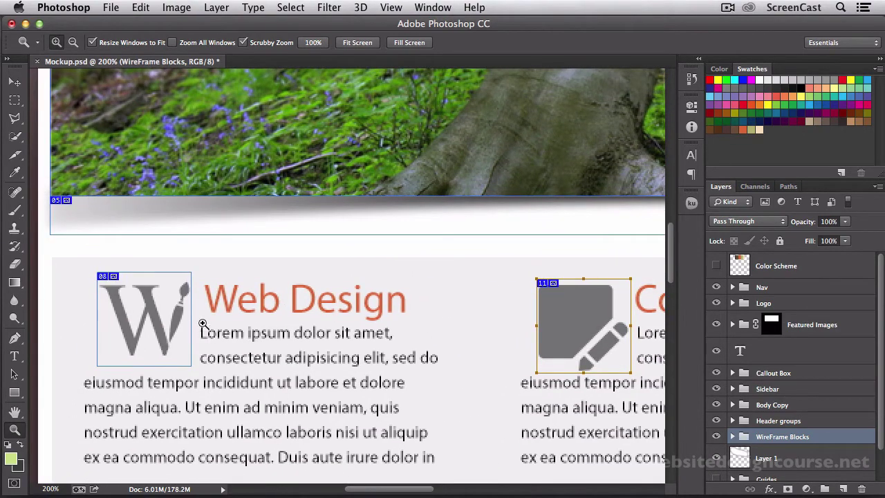
scroll(223, 336, right, 10)
scroll(223, 336, down, 2)
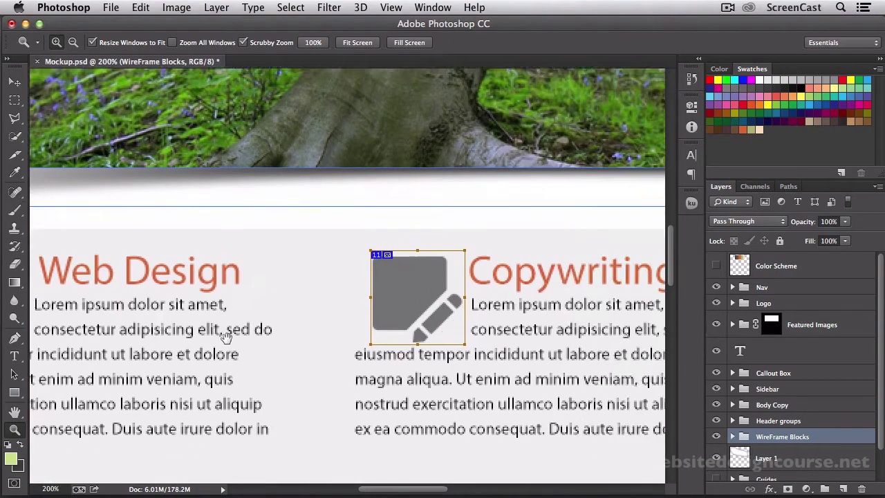
alt+click(303, 342)
alt+click(303, 342)
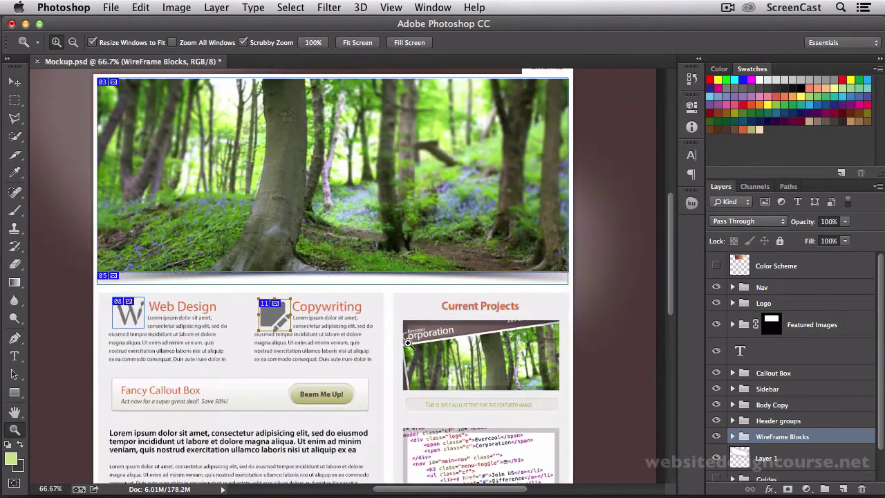
Draw a slice about 341 × 154 px over the first forest image under Current Projects
click(466, 363)
click(487, 369)
click(491, 371)
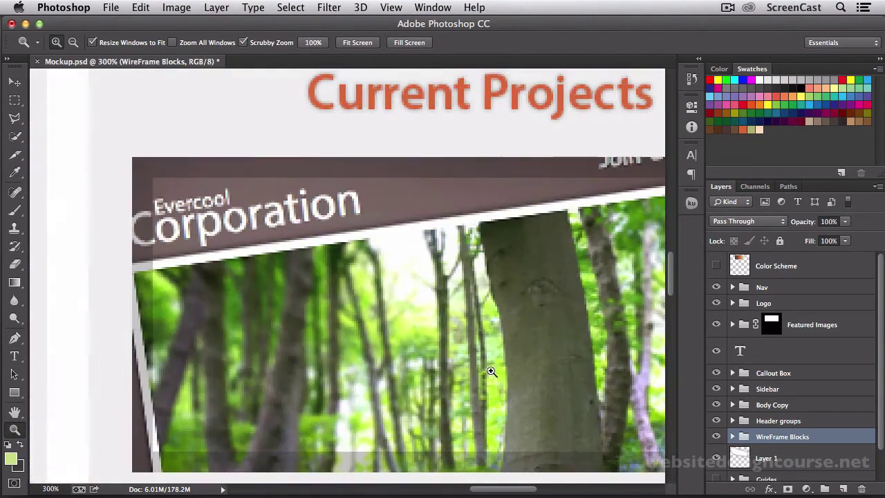
drag(489, 369, 408, 316)
alt+click(408, 316)
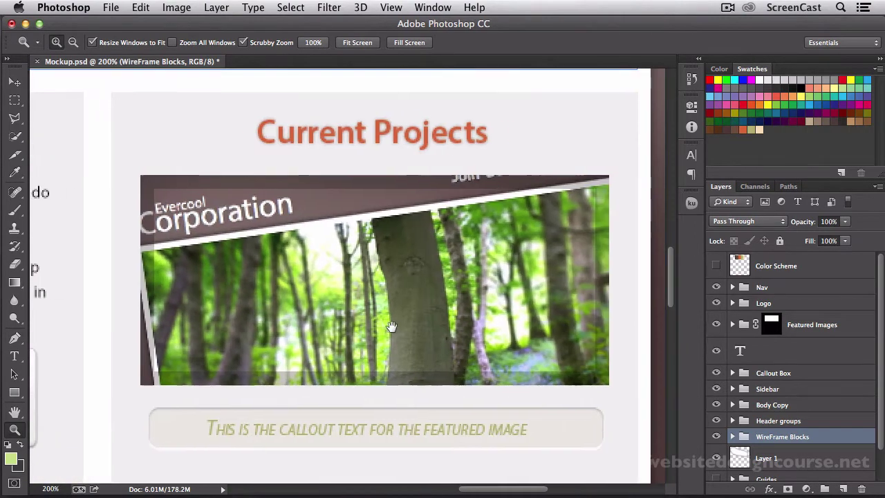
click(14, 155)
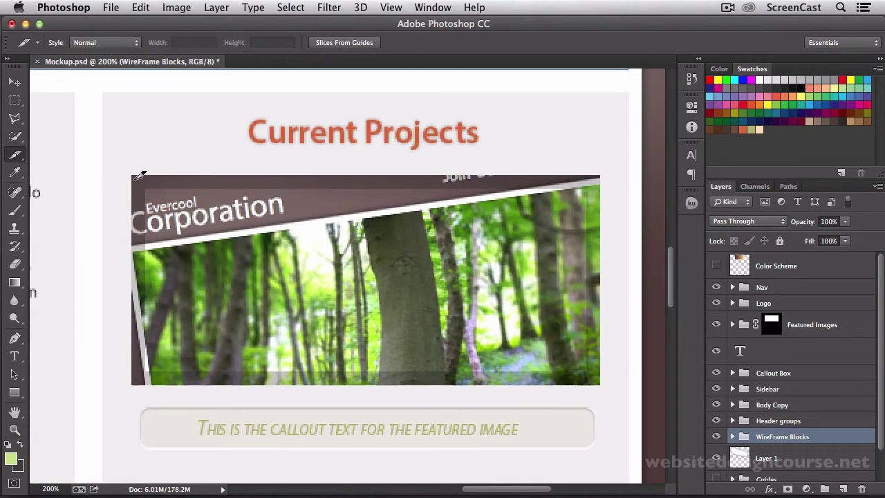
drag(131, 174, 601, 384)
Name the first project image's slice "current-projects-1" in its slice options
double_click(463, 339)
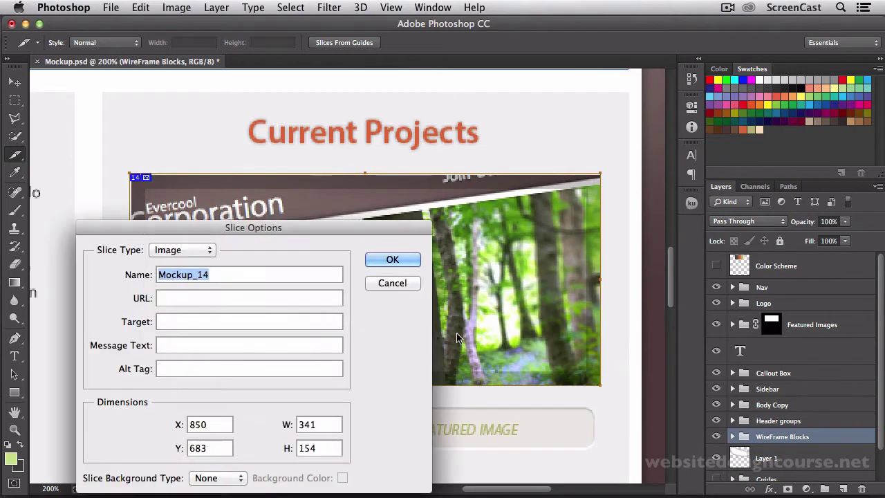
text(c)
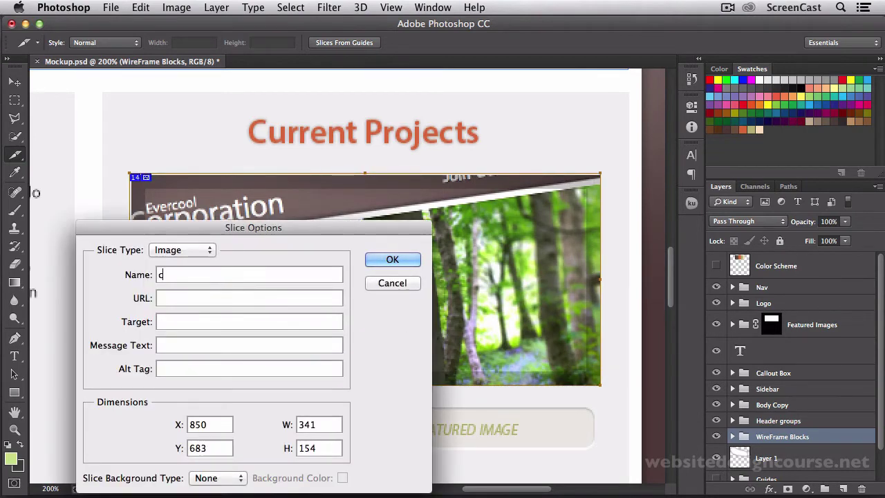
text(urrent-pr)
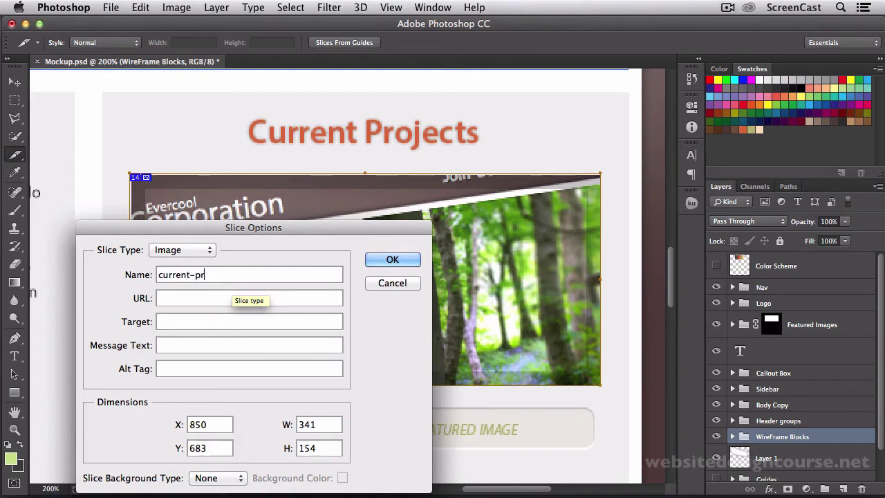
text(ojects-1)
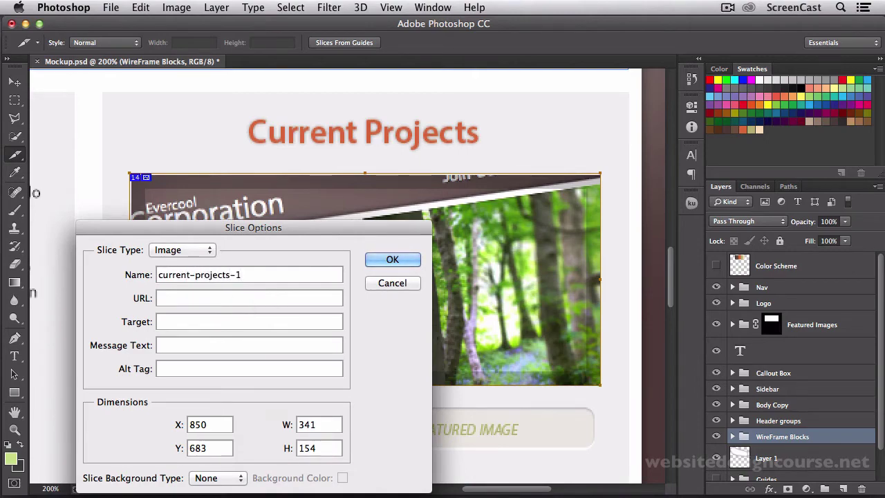
key(Return)
Examine at pixel level how the first project image's slice fits around the image's upper-left corner
scroll(292, 290, down, 8)
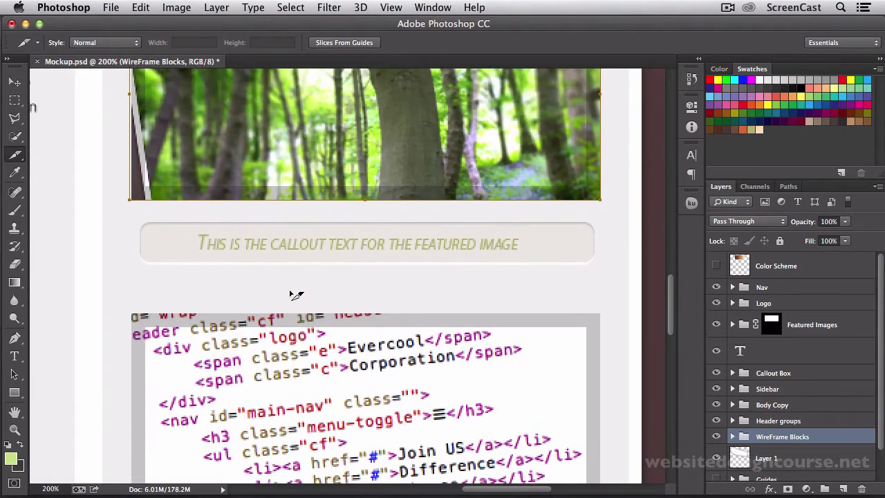
key(z)
click(127, 195)
click(128, 195)
click(128, 194)
click(128, 195)
click(127, 195)
drag(192, 168, 198, 332)
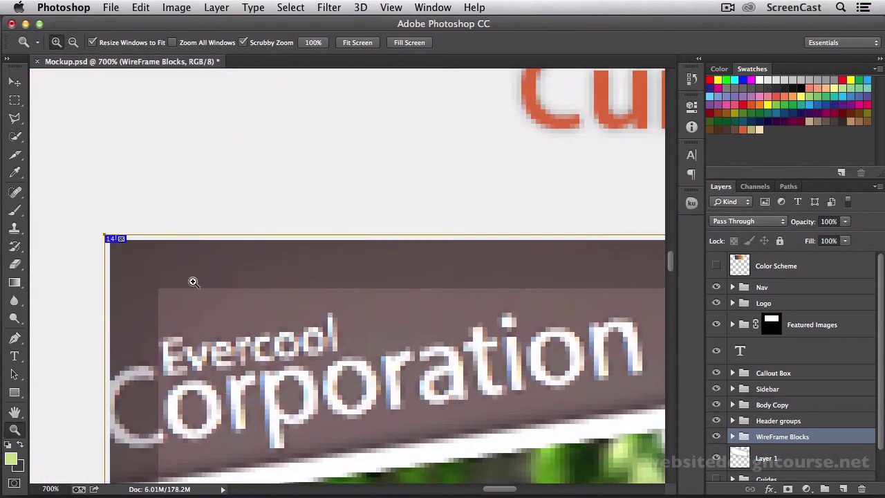
drag(191, 292, 190, 268)
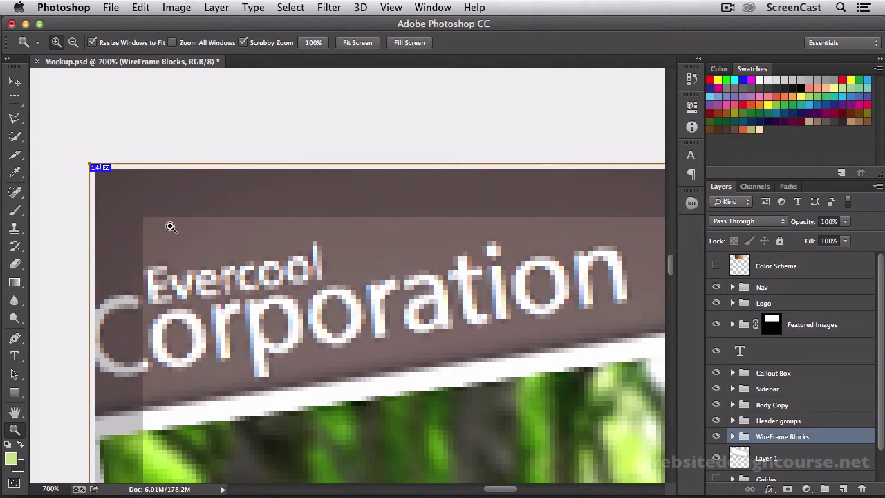
click(392, 7)
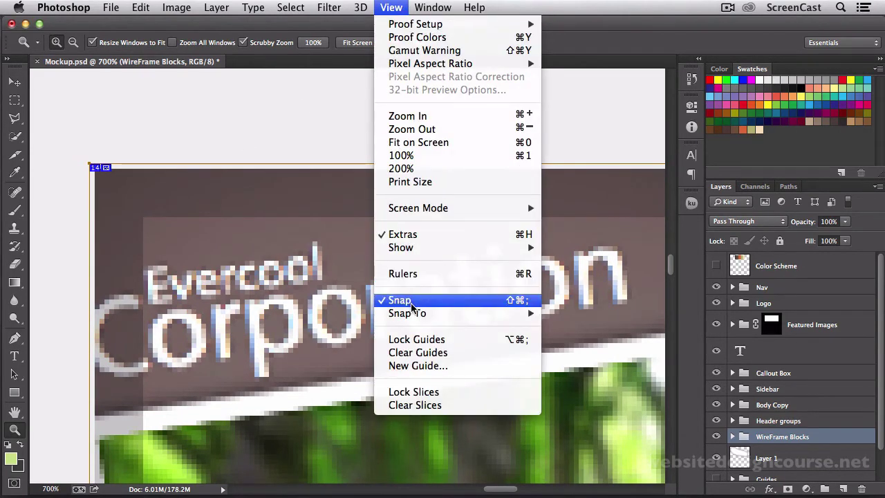
mouse_move(419, 313)
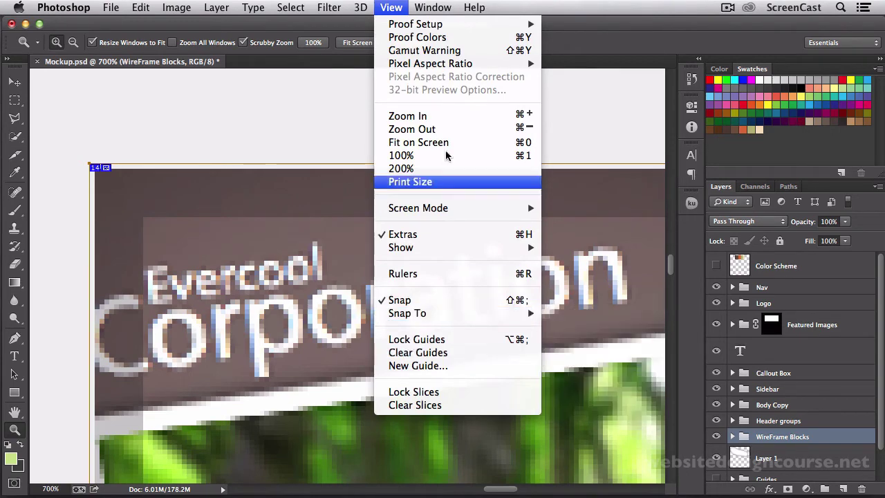
click(389, 13)
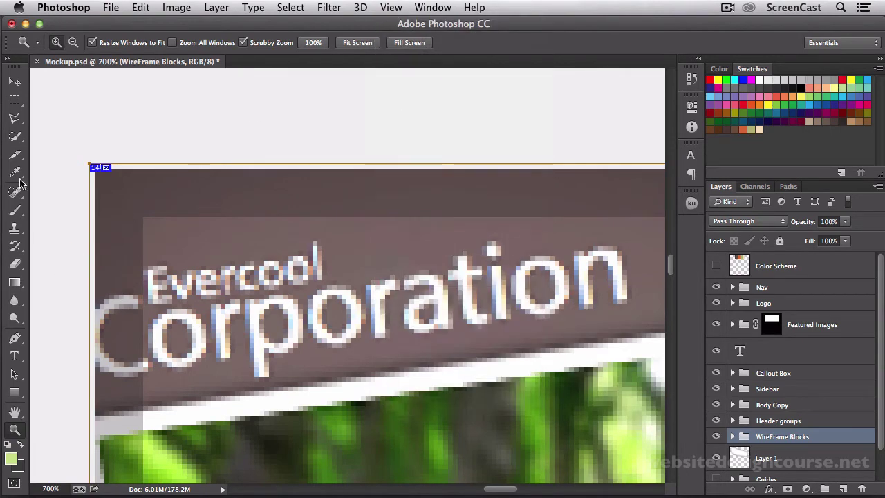
Move the top and left edges of the first project image's slice exactly onto the image's edges
drag(15, 155, 48, 181)
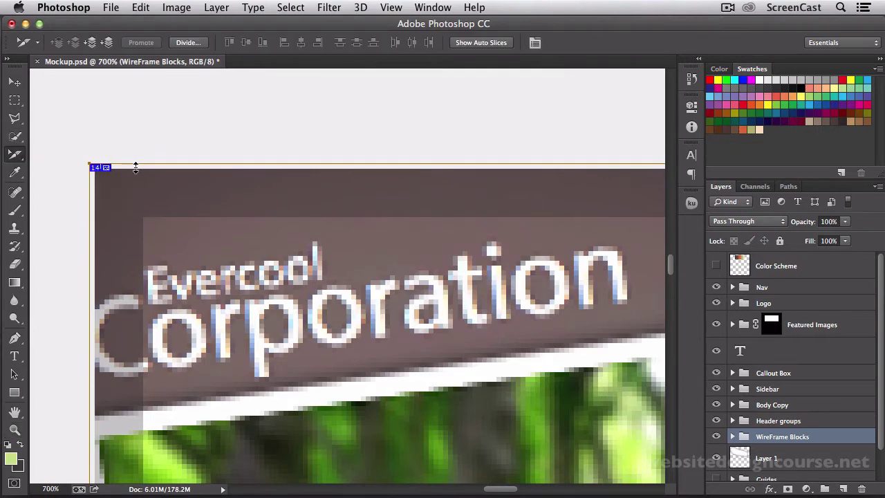
drag(134, 164, 135, 170)
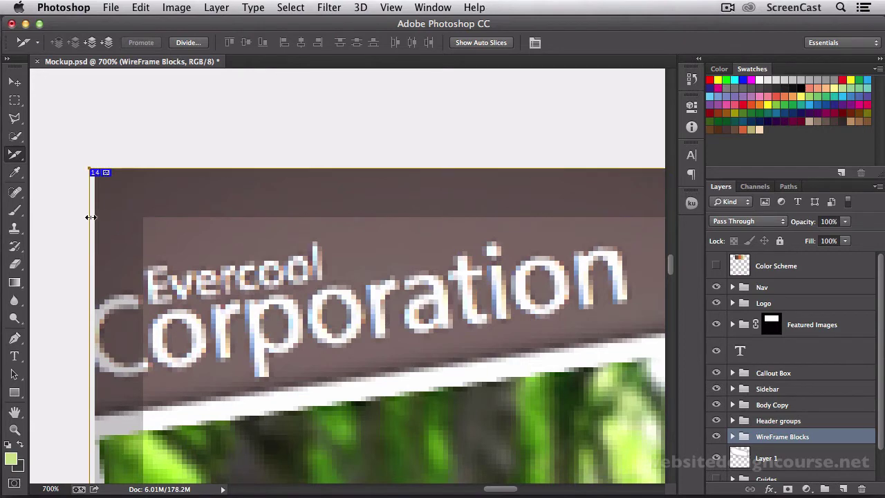
drag(90, 217, 97, 229)
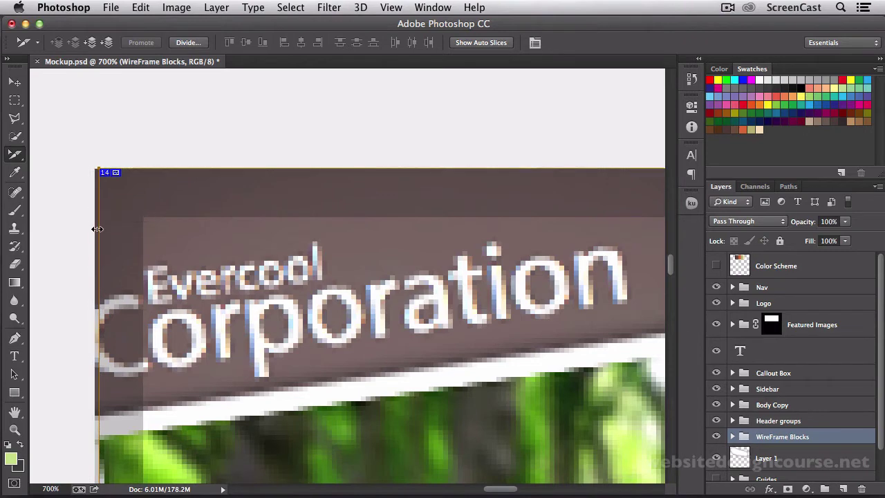
key(z)
click(101, 229)
click(102, 230)
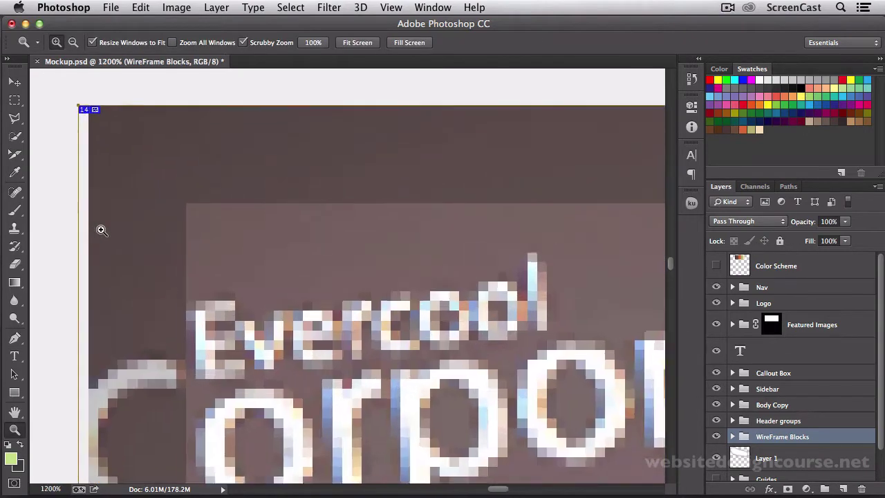
click(102, 231)
drag(105, 150, 243, 300)
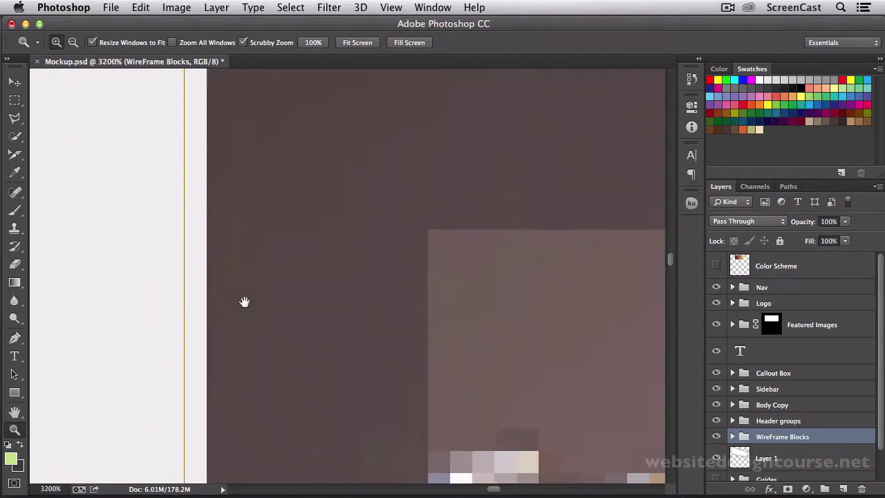
click(17, 157)
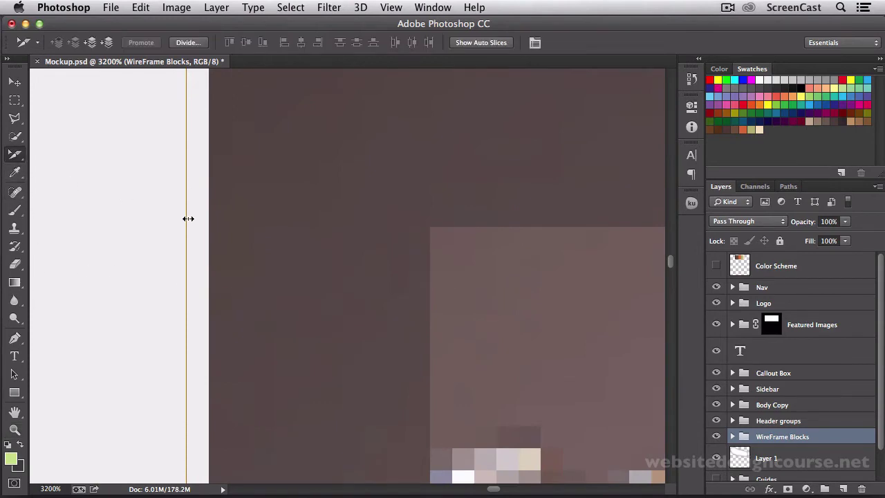
drag(188, 218, 203, 219)
Raise the bottom edge of the first project image's slice to the image's lower edge
alt+click(316, 332)
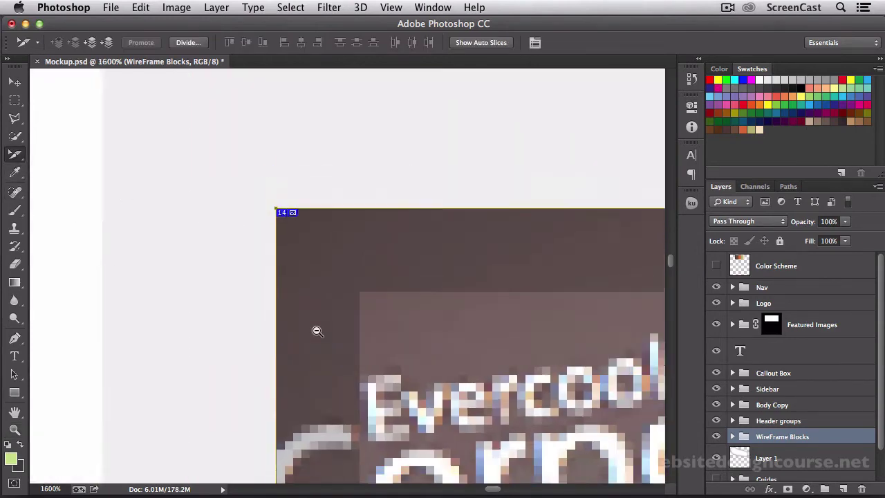
alt+click(316, 331)
drag(323, 341, 282, 237)
drag(300, 338, 280, 209)
drag(284, 316, 291, 259)
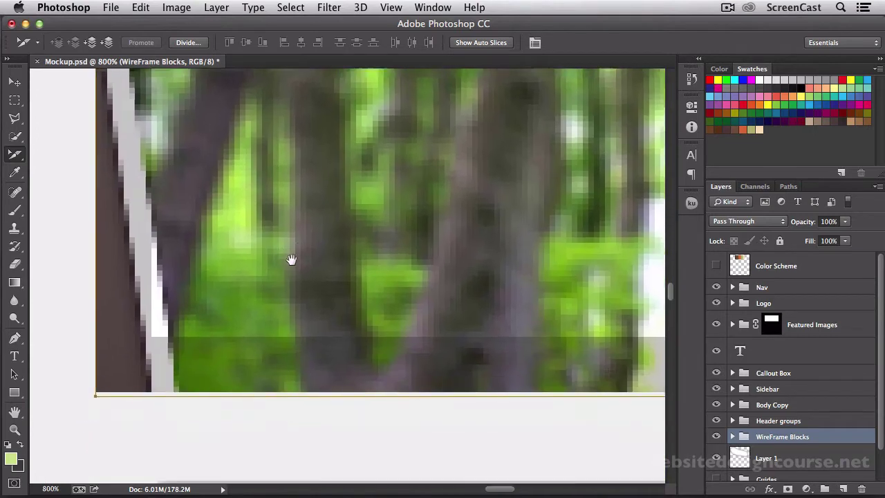
key(z)
click(248, 358)
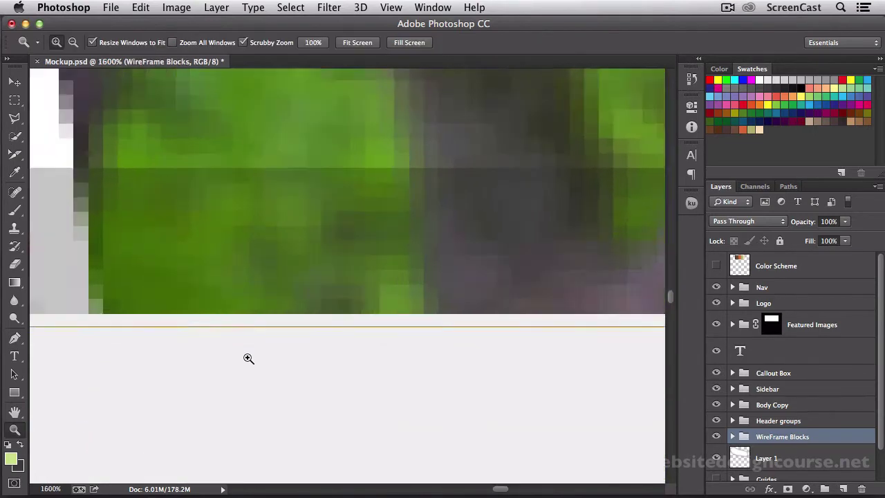
click(248, 358)
mouse_move(15, 154)
mouse_down()
mouse_move(107, 174)
mouse_move(20, 164)
mouse_up()
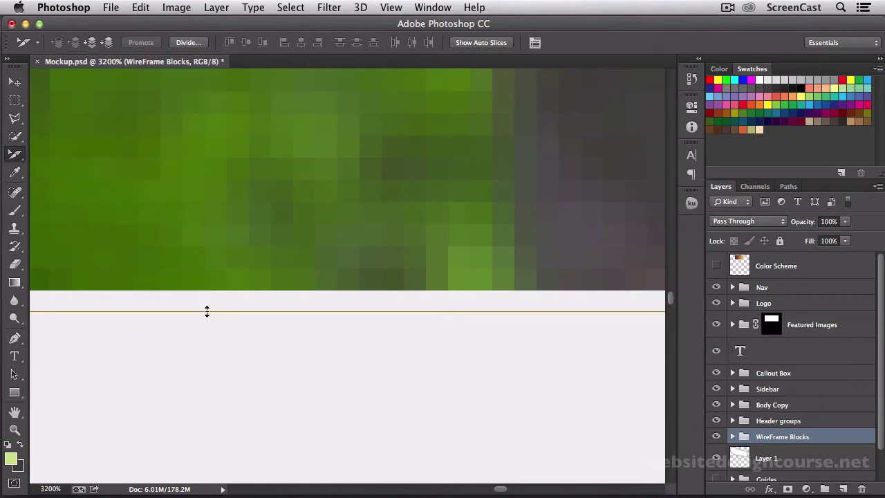
drag(206, 311, 208, 297)
Pull the right edge of the first project image's slice in to the image's right edge
key(space)
drag(385, 316, 251, 279)
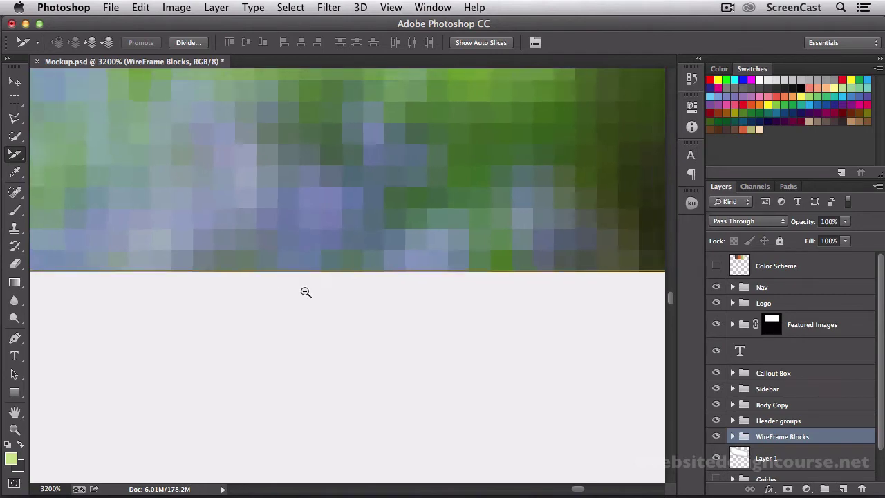
alt+click(306, 292)
drag(342, 300, 274, 355)
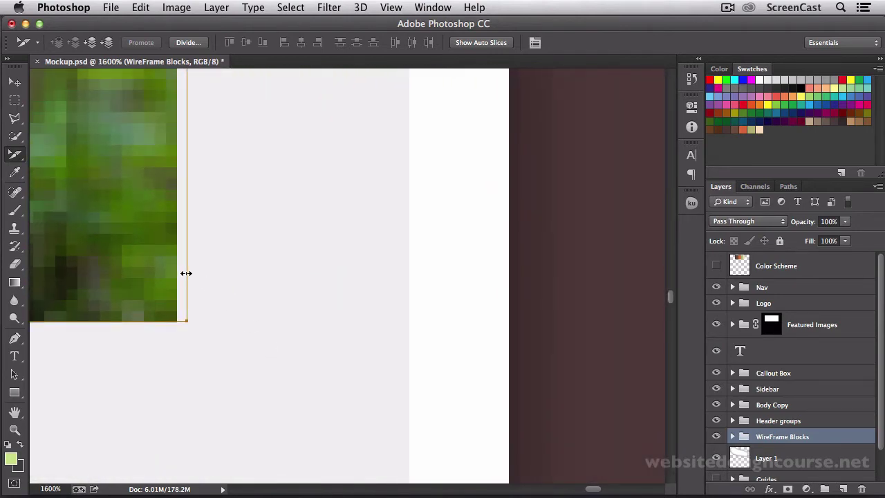
alt+click(103, 223)
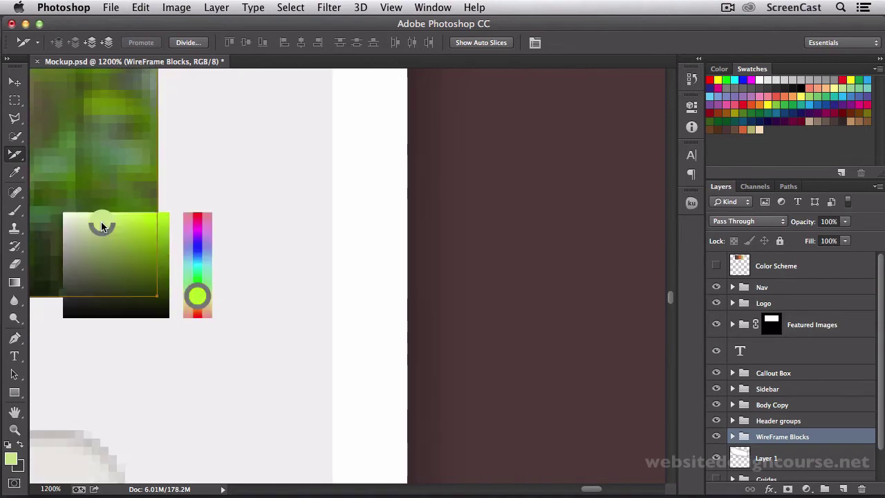
alt+click(101, 222)
drag(101, 220, 346, 325)
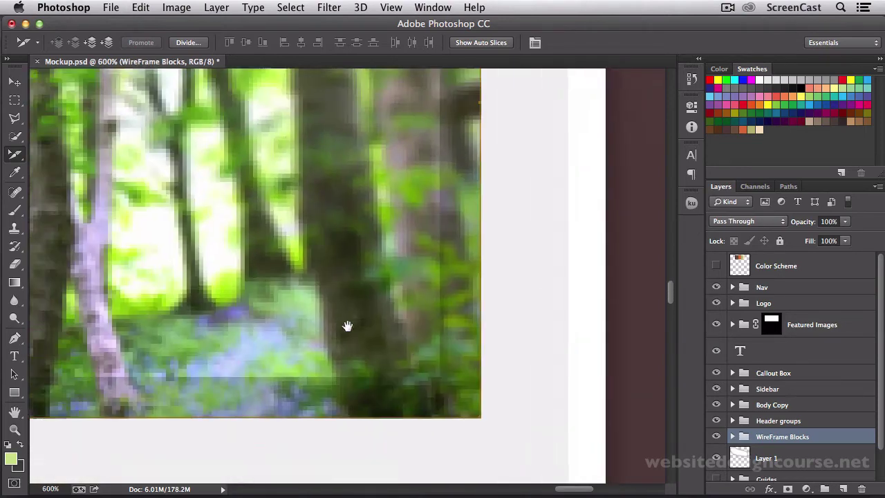
Draw a slice over the second project image, the code screenshot below the first callout text
alt+click(241, 304)
alt+click(228, 306)
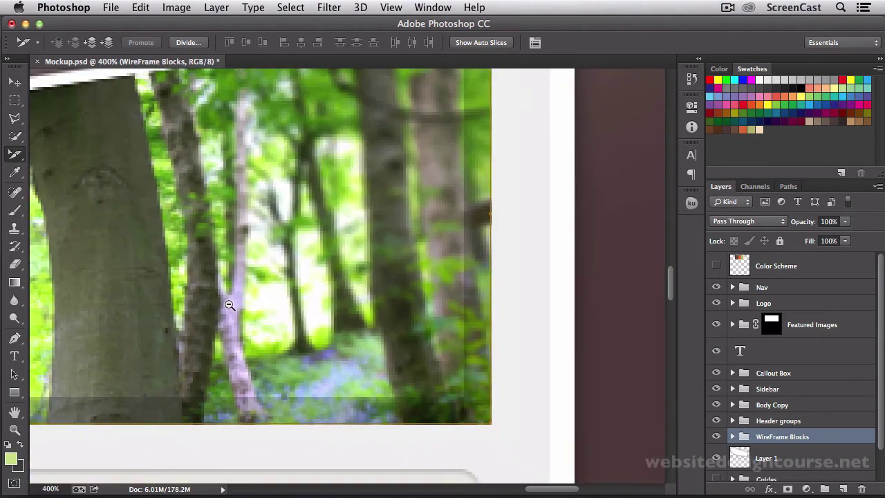
alt+click(208, 298)
alt+click(206, 296)
alt+click(206, 295)
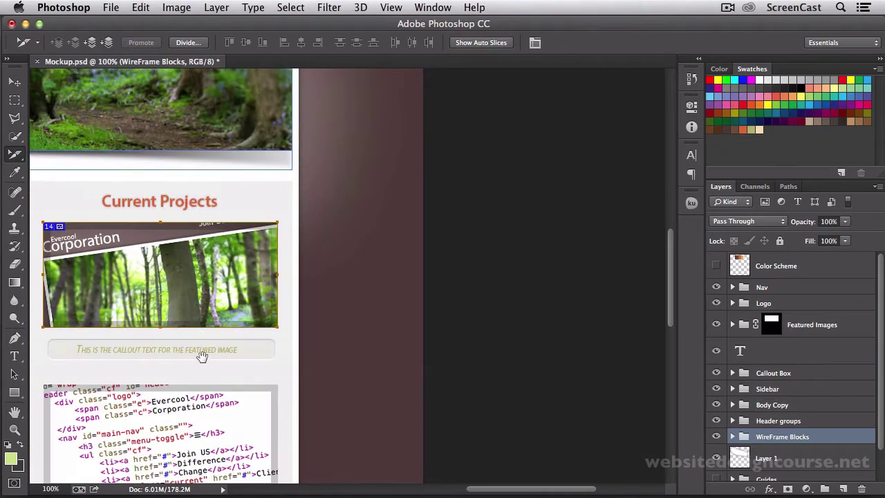
drag(200, 356, 256, 239)
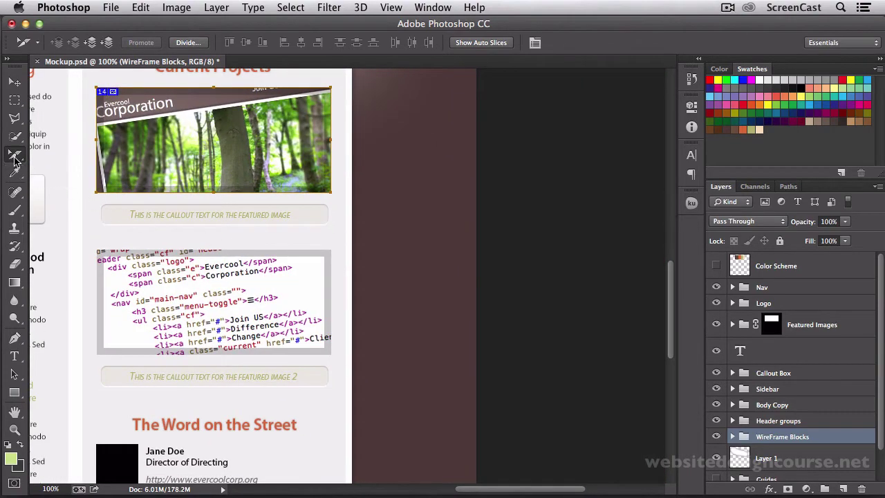
click(15, 156)
click(65, 176)
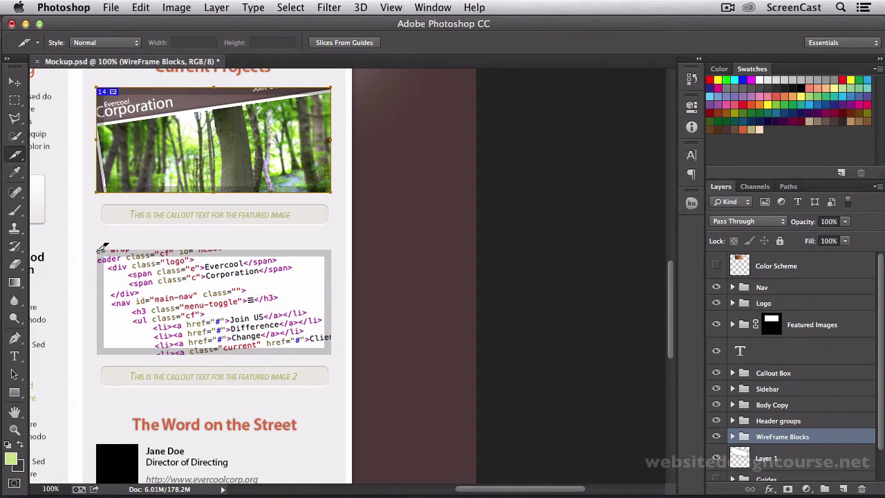
drag(98, 250, 335, 352)
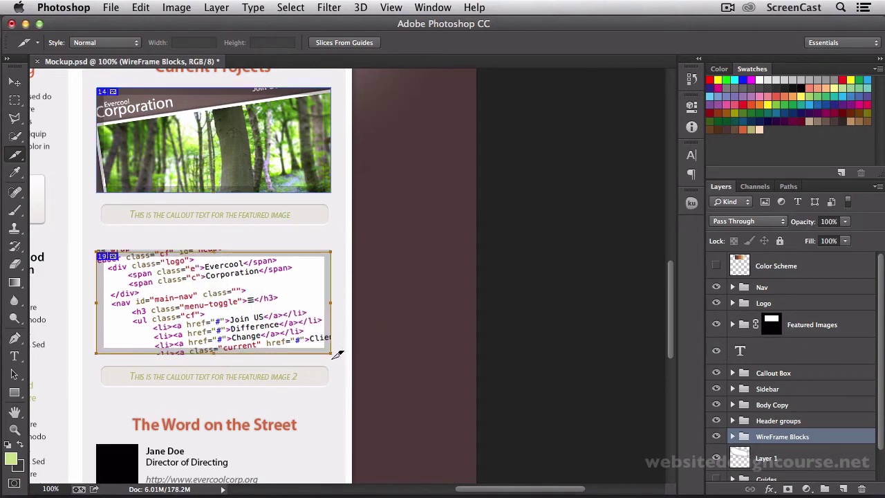
Lower the bottom edge of the second project image's slice exactly to the image's lower edge
key(z)
drag(95, 352, 143, 360)
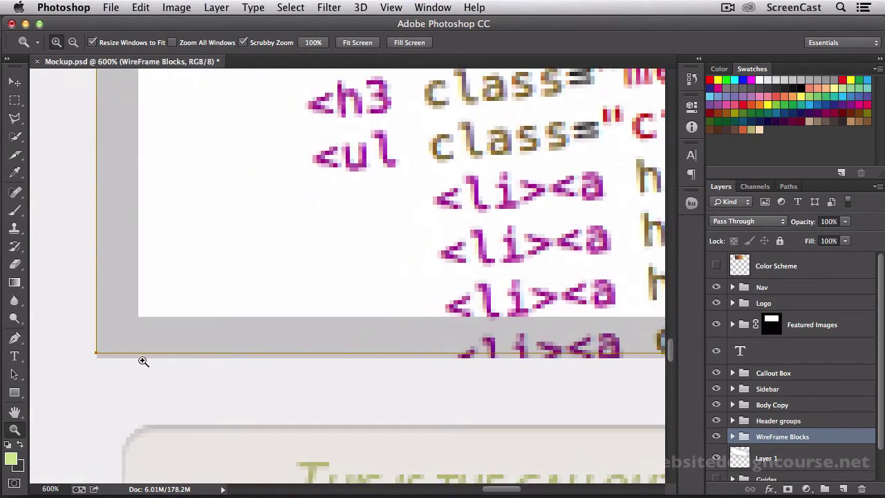
key(c)
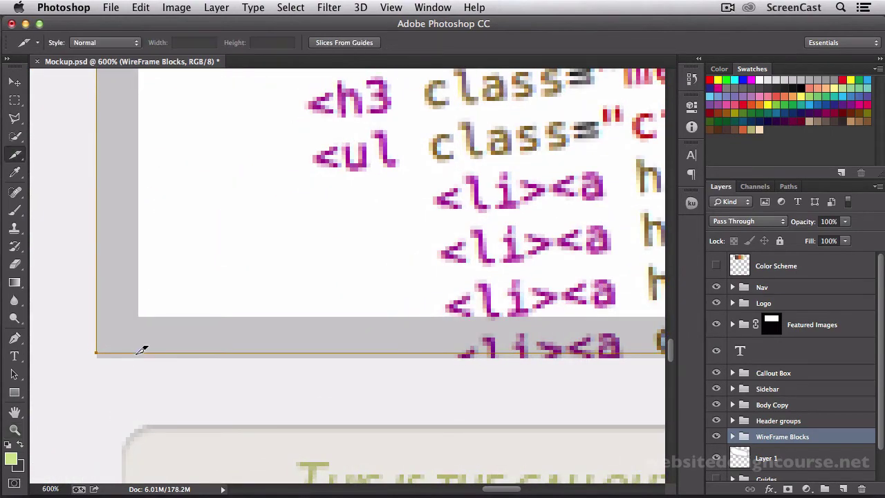
key(shift+c)
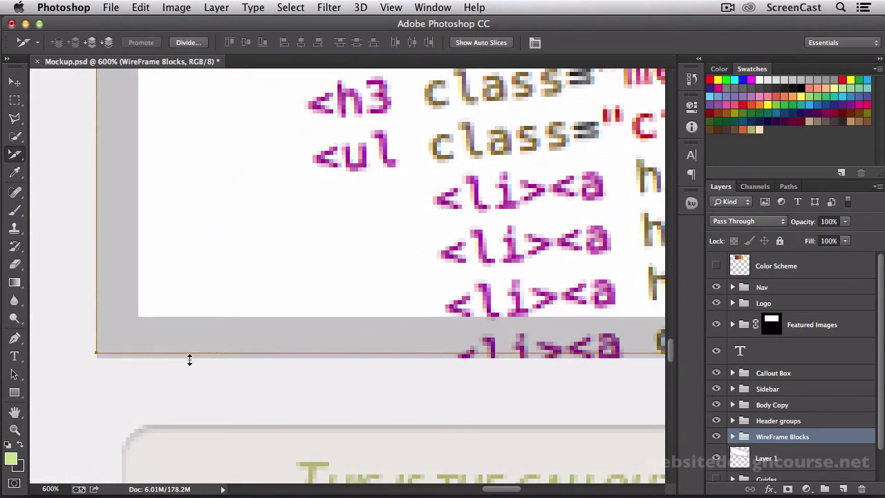
drag(189, 355, 192, 373)
key(z)
key(c)
alt+click(186, 332)
alt+click(186, 331)
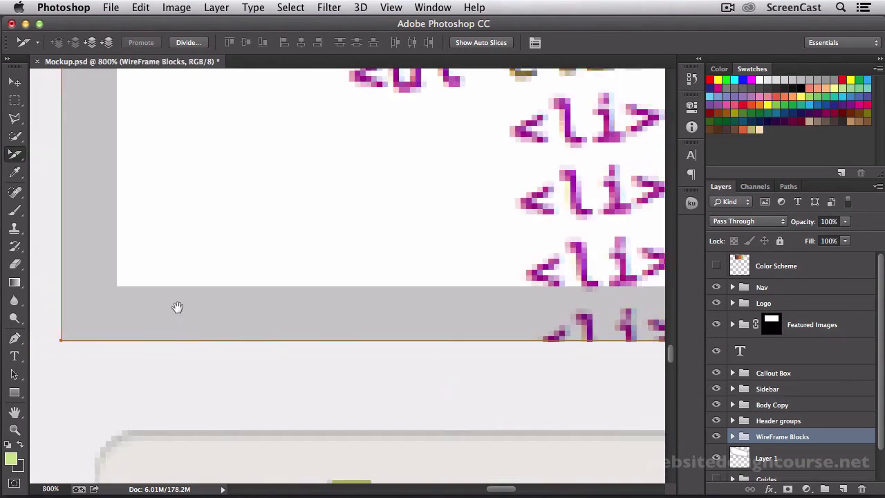
Raise the top edge of the second project image's slice to the image's upper edge and check its right edge
drag(177, 308, 191, 403)
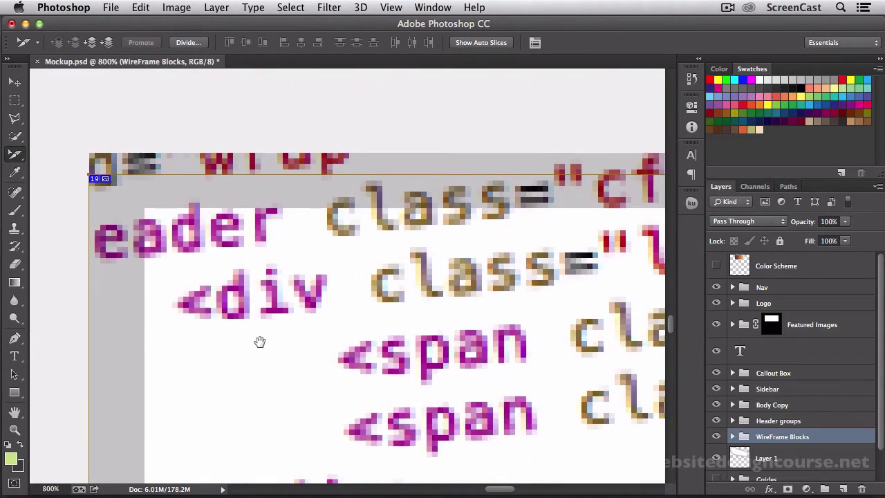
drag(259, 175, 258, 154)
drag(406, 297, 208, 270)
drag(391, 255, 243, 125)
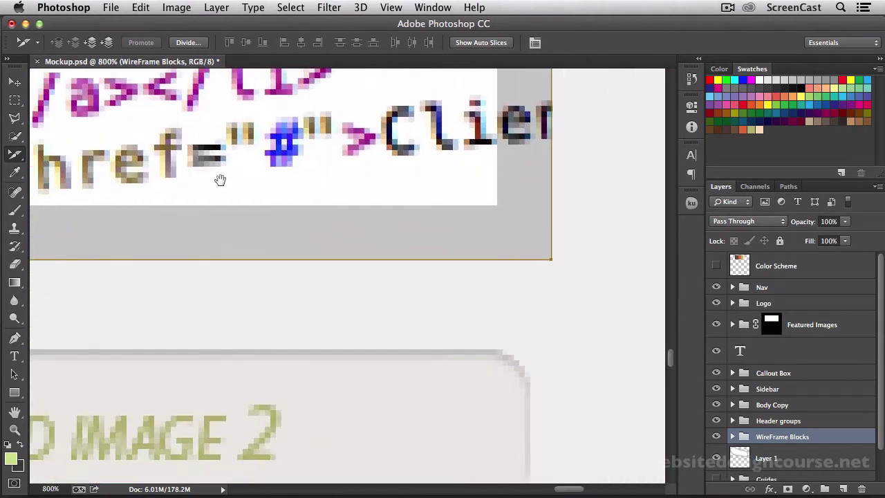
Draw a slice of about 560 by 73 pixels around the Fancy Callout Box, including its Beam Me Up! button
alt+click(202, 229)
alt+click(201, 228)
alt+click(201, 229)
alt+click(201, 229)
alt+click(201, 229)
alt+click(201, 229)
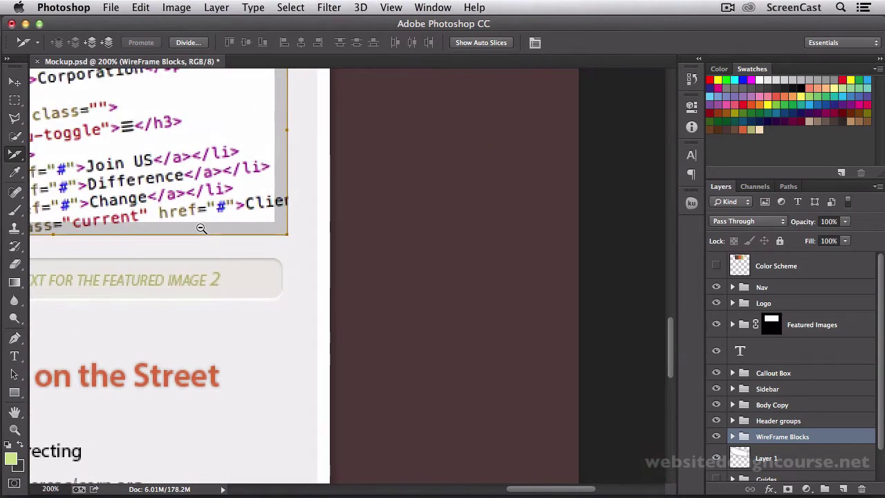
alt+click(201, 229)
alt+click(158, 238)
drag(97, 238, 422, 344)
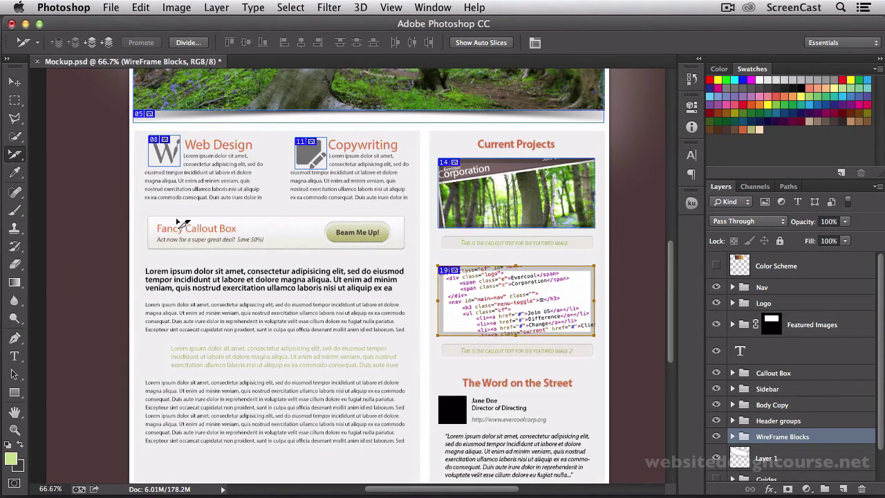
key(z)
click(227, 250)
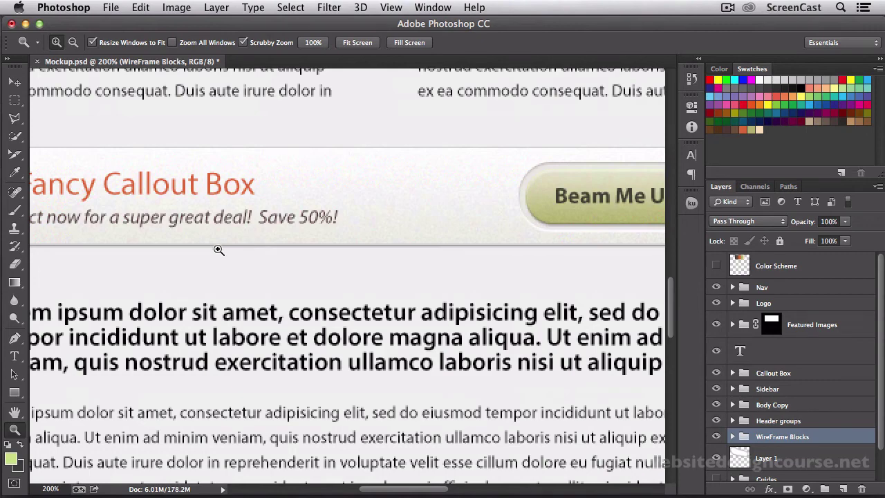
drag(181, 242, 306, 279)
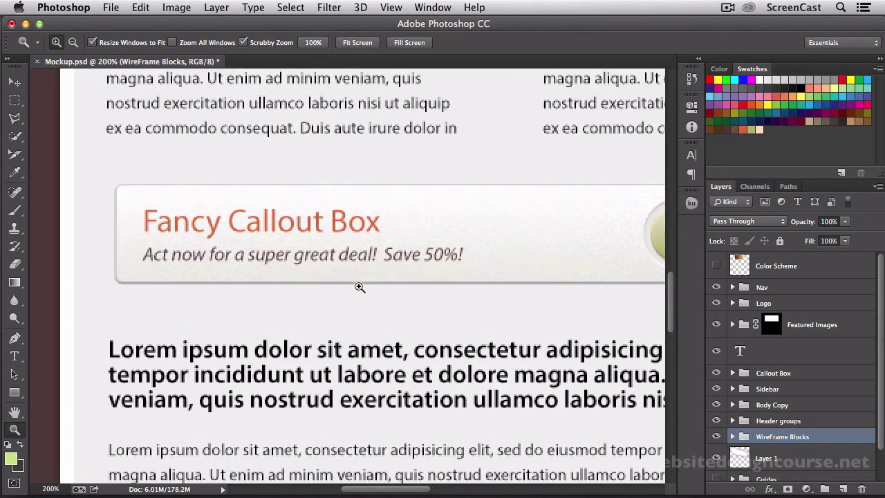
alt+click(366, 290)
drag(421, 303, 211, 259)
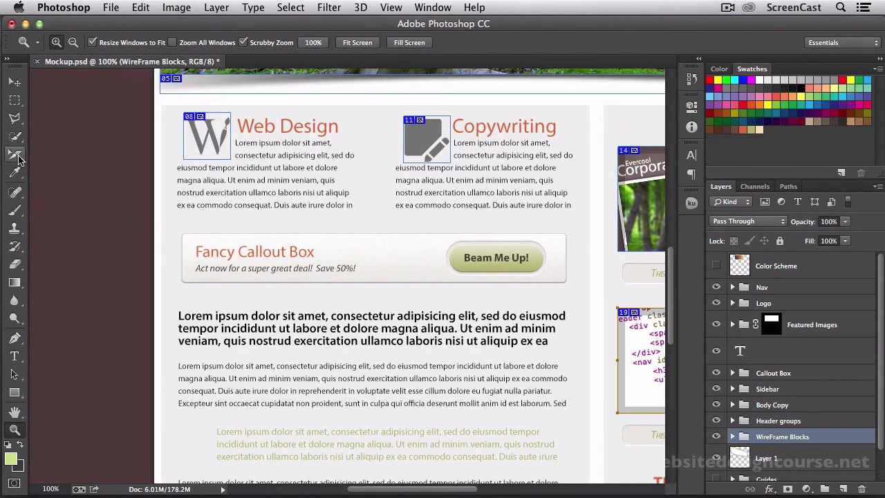
drag(15, 154, 52, 180)
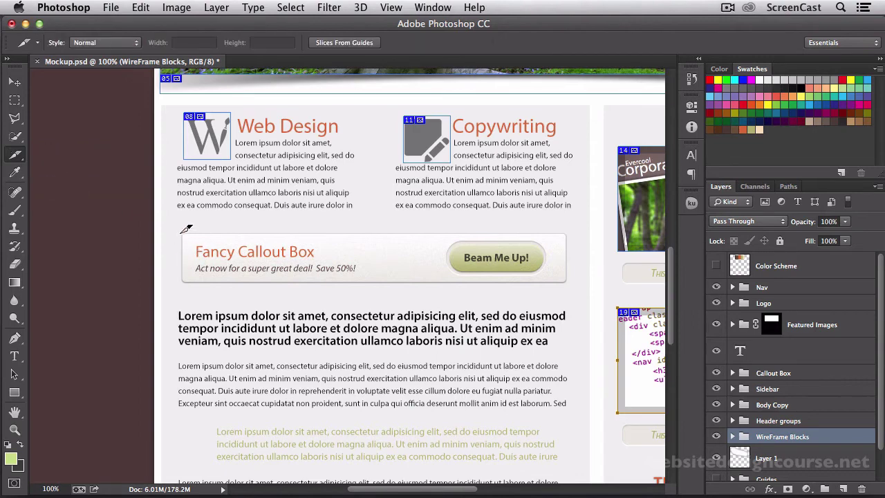
drag(181, 233, 574, 278)
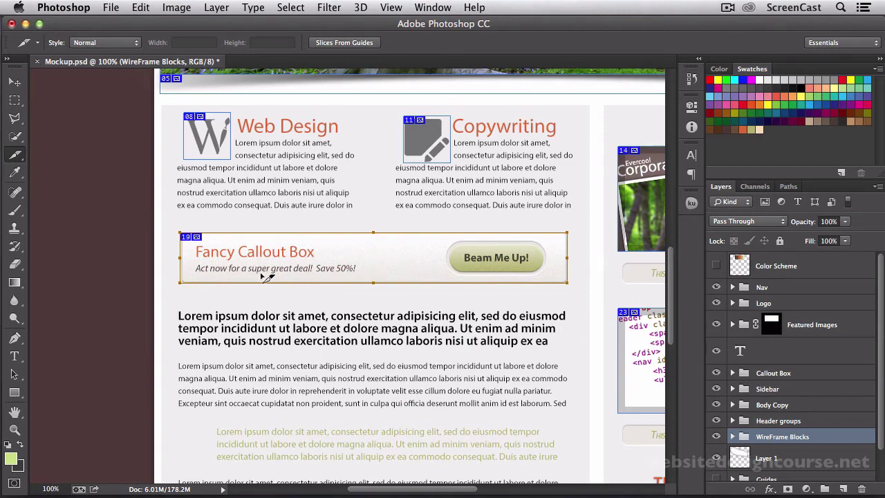
Set the Move tool to auto-select layers and hide the callout box's heading, the "Act now" tagline and the "Beam Me Up!" button text
click(14, 84)
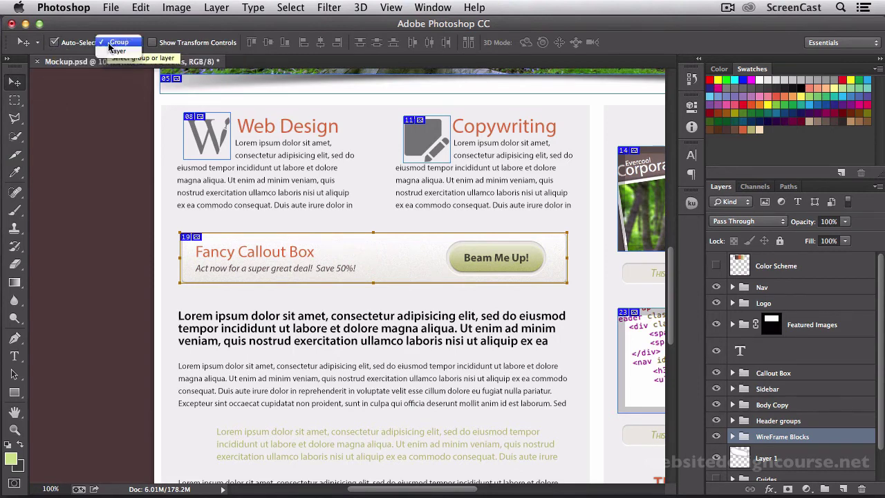
click(114, 43)
click(112, 52)
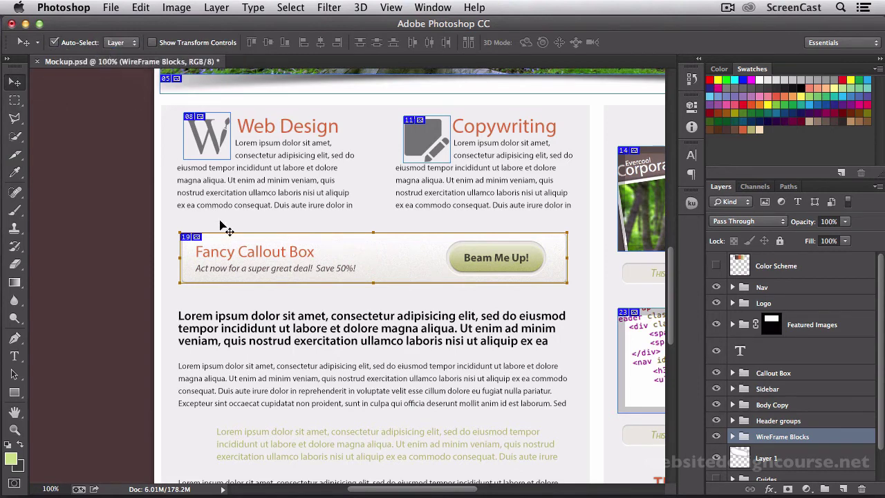
click(231, 253)
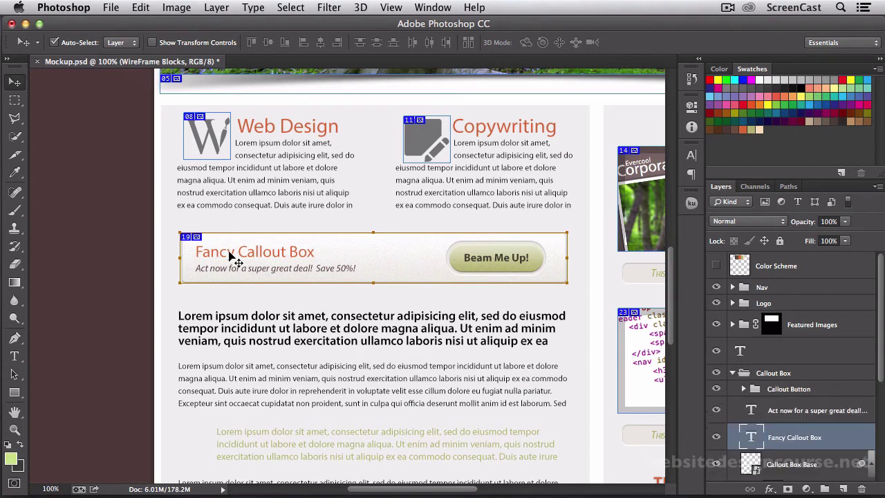
click(716, 437)
click(348, 277)
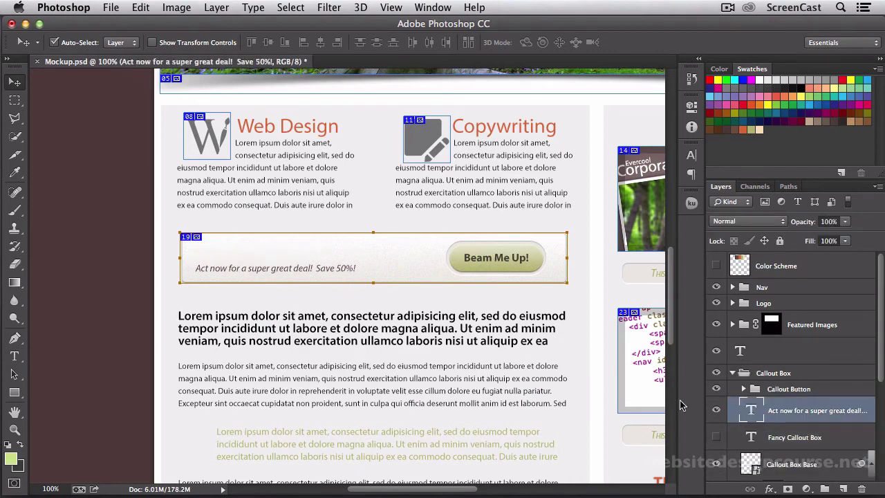
click(716, 410)
click(517, 262)
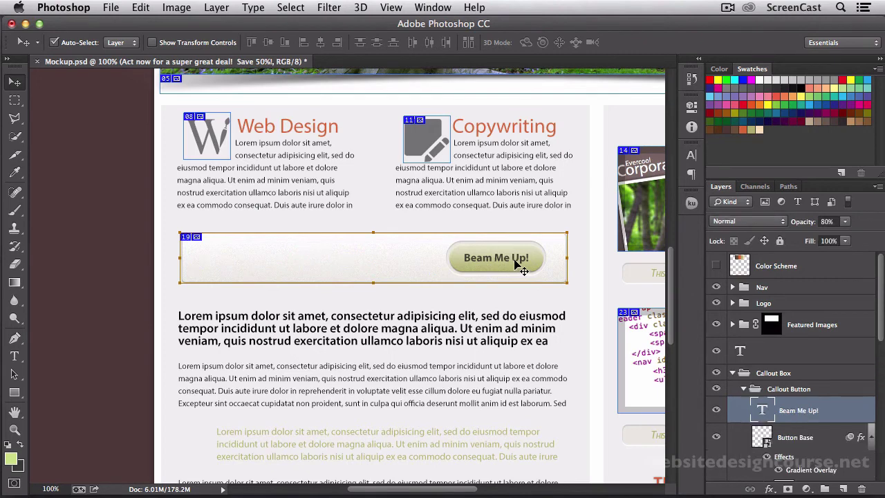
click(716, 411)
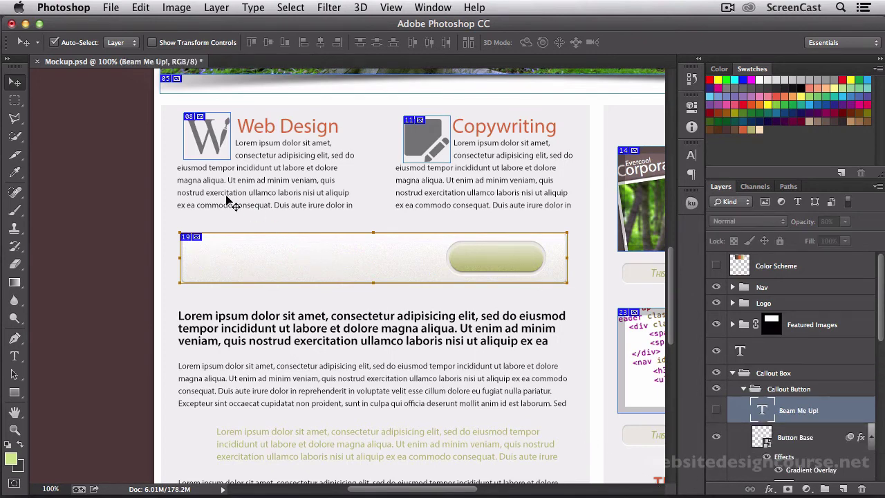
Move the left edge of the callout box's slice in to the box's left border
key(z)
click(329, 289)
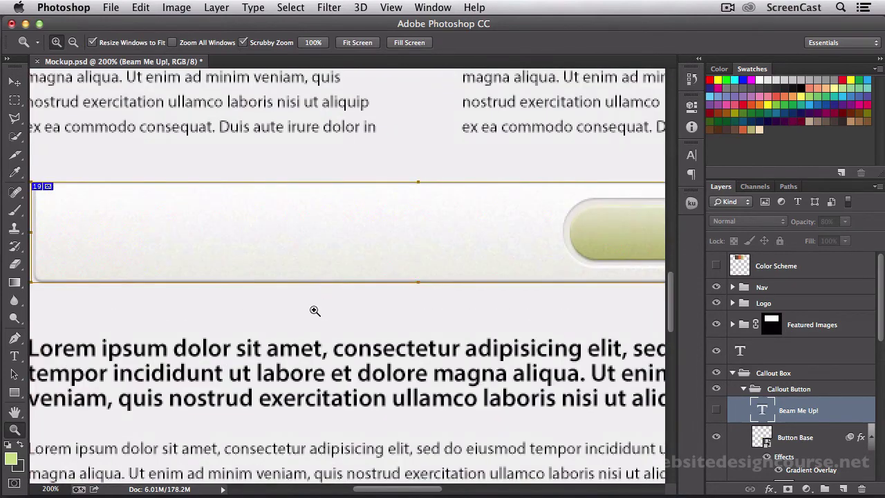
drag(314, 311, 439, 333)
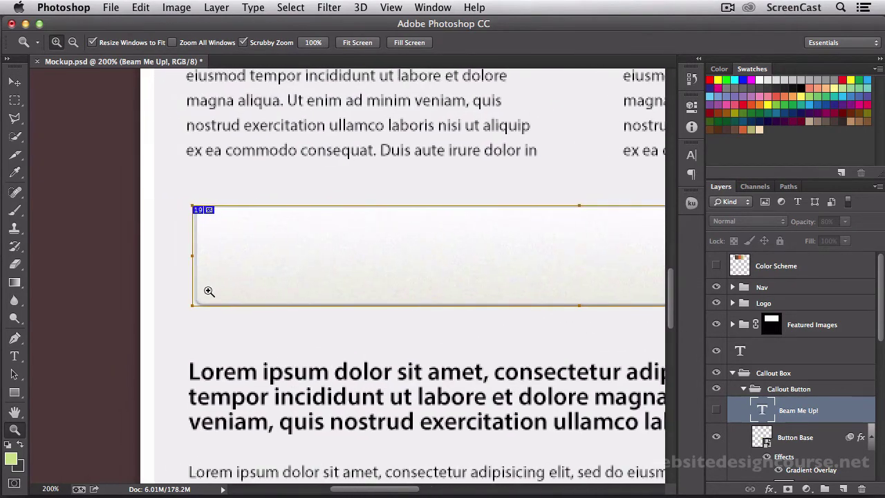
click(209, 291)
drag(256, 287, 256, 363)
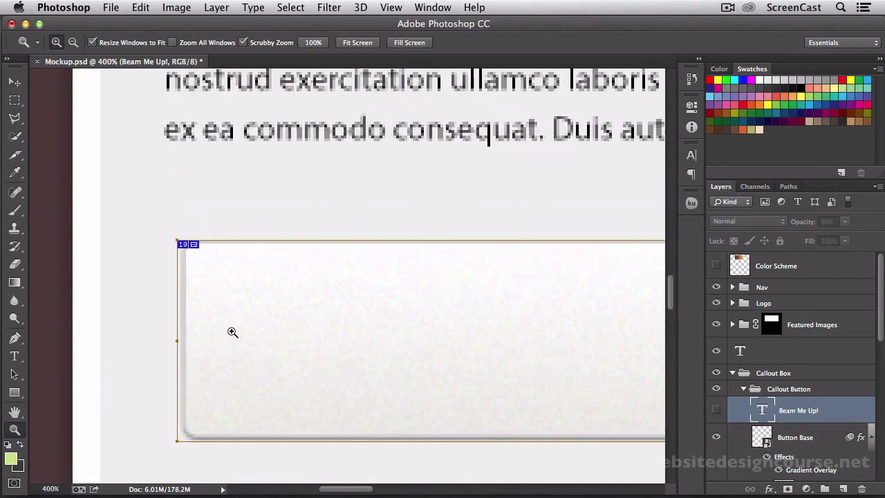
drag(233, 332, 224, 319)
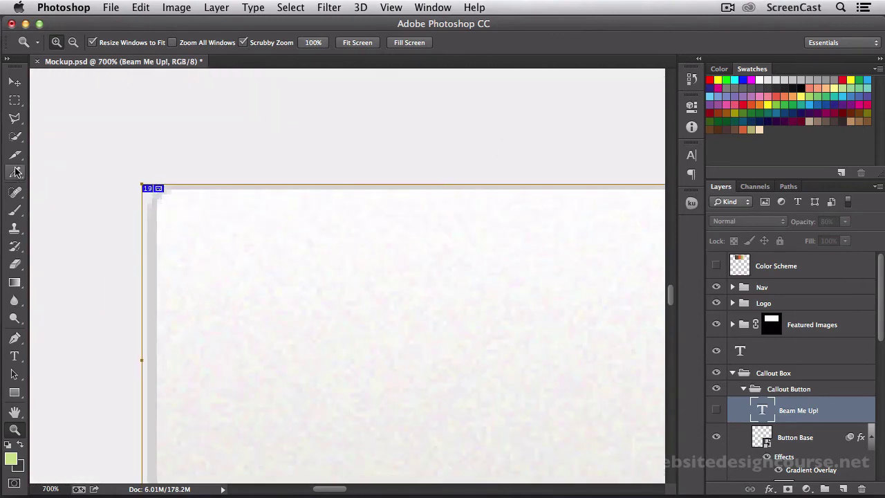
drag(14, 153, 69, 192)
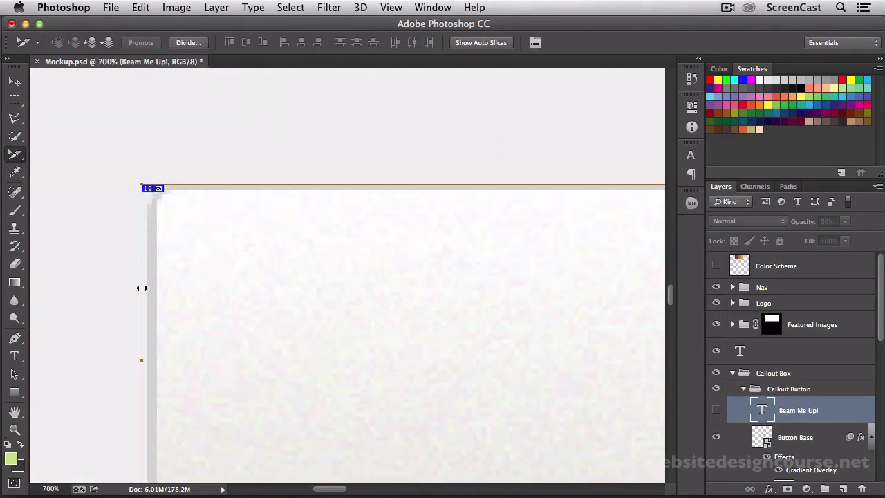
drag(141, 288, 147, 288)
Check the lower edge of the callout box's slice and pull its right edge in to the box's right border
drag(218, 384, 164, 214)
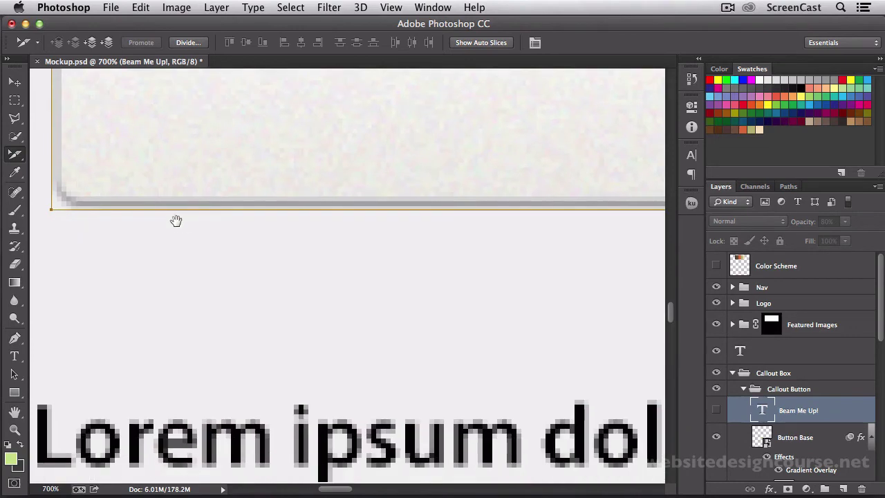
scroll(216, 230, right, 10)
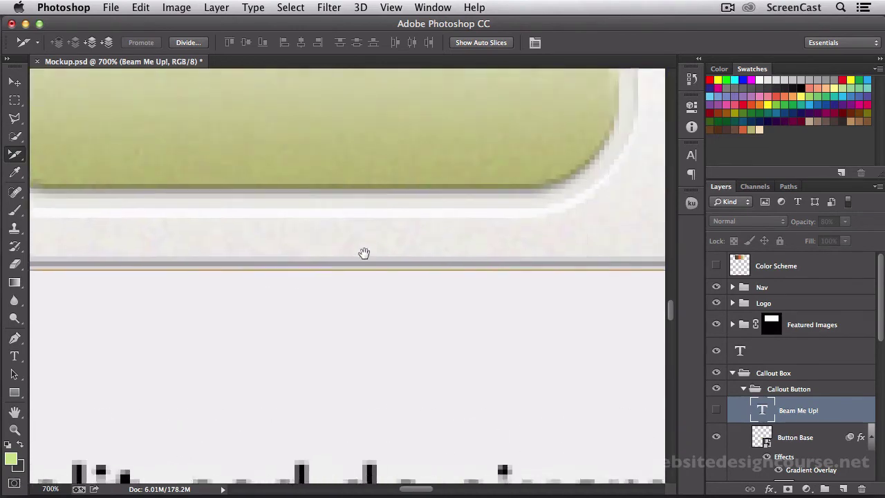
scroll(193, 245, up, 5)
scroll(192, 245, left, 3)
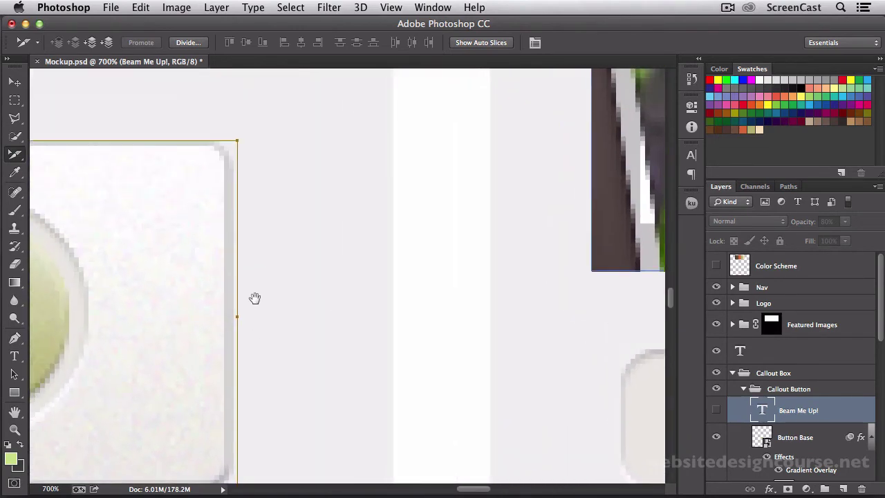
double_click(237, 316)
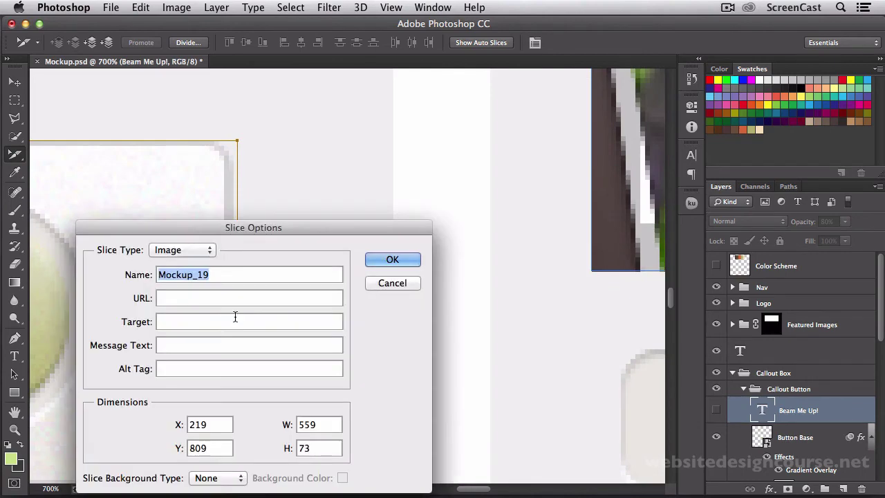
key(Return)
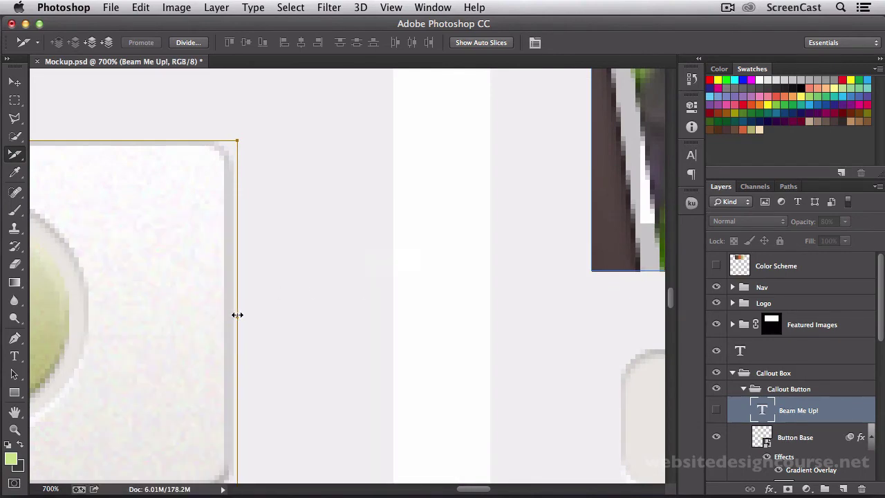
drag(235, 317, 233, 317)
Name the callout box's slice callout-box-bg
scroll(121, 323, down, 4)
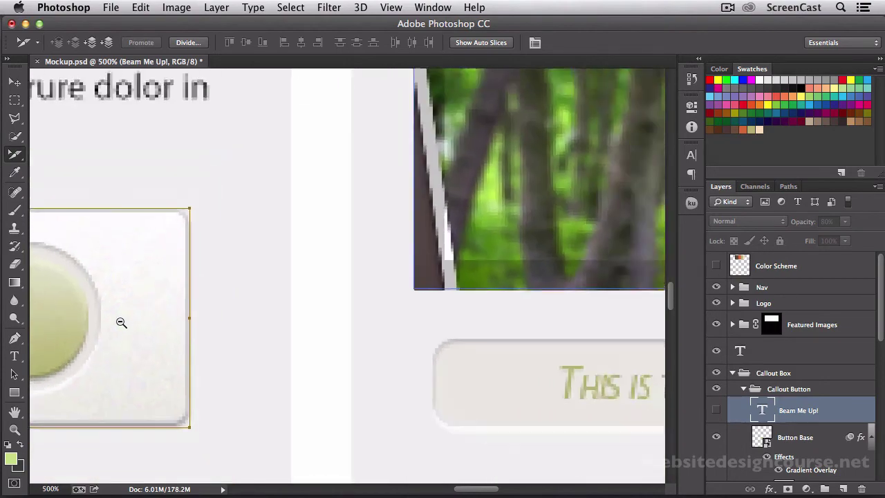
scroll(305, 306, up, 1)
scroll(306, 308, down, 3)
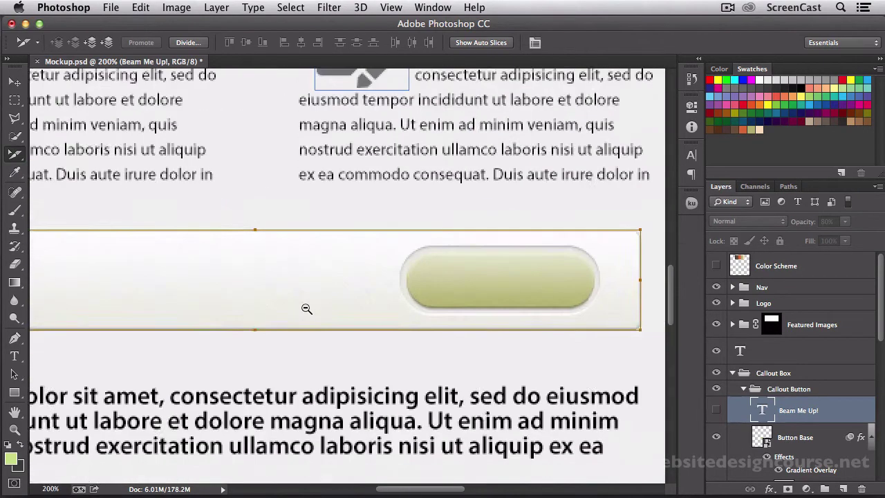
double_click(212, 291)
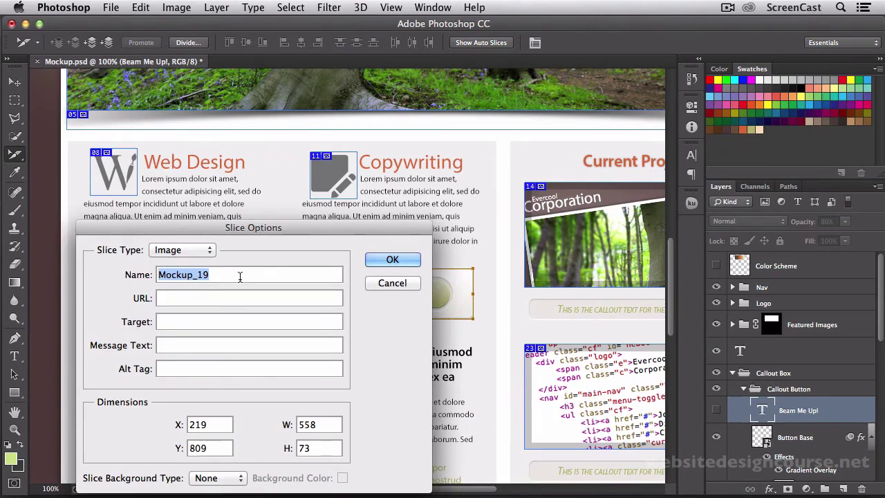
text(callout-)
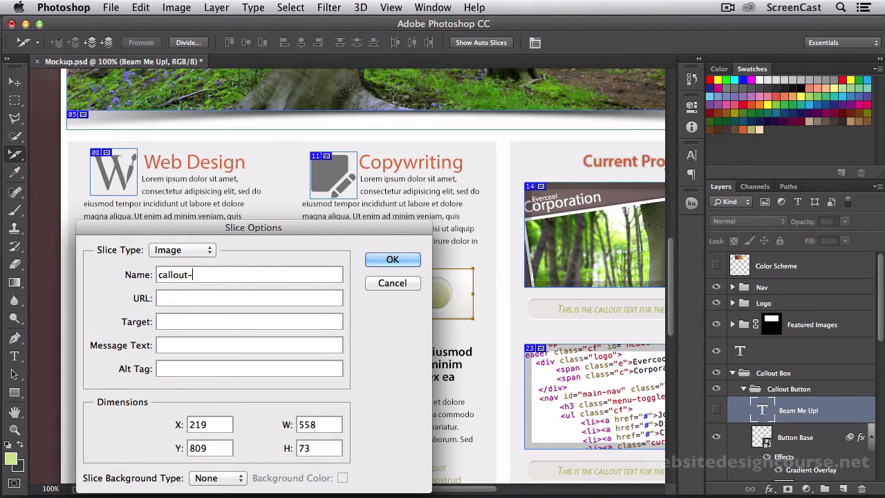
text(box-bg)
key(Return)
drag(411, 401, 312, 316)
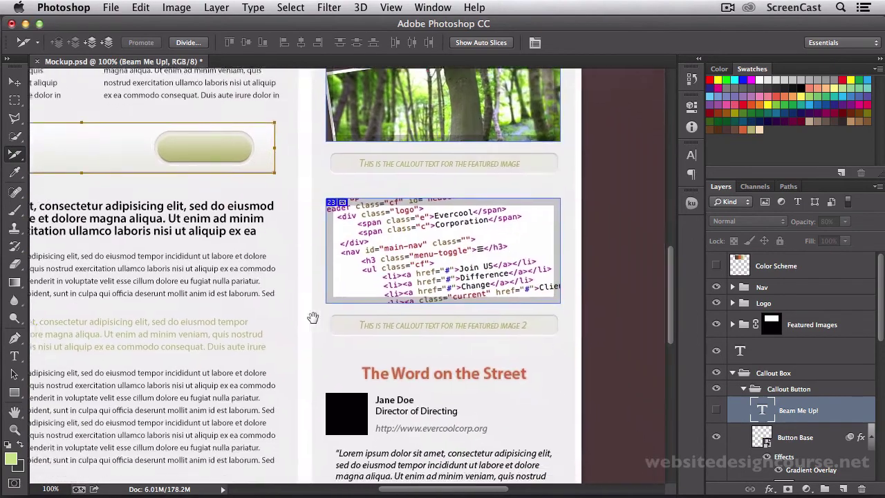
drag(283, 366, 468, 243)
drag(421, 270, 357, 394)
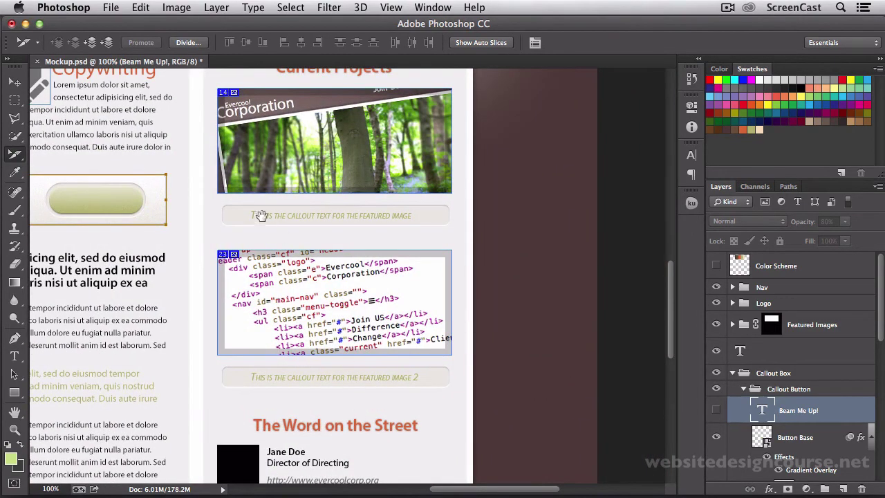
Draw a slice about 329 px wide around the callout text bar beneath the first Current Projects image
key(z)
click(298, 219)
click(299, 218)
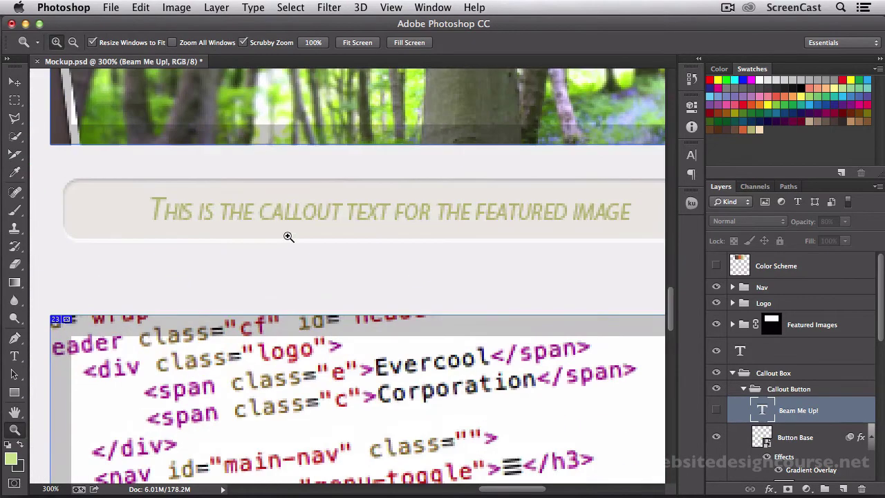
click(18, 158)
drag(18, 157, 612, 240)
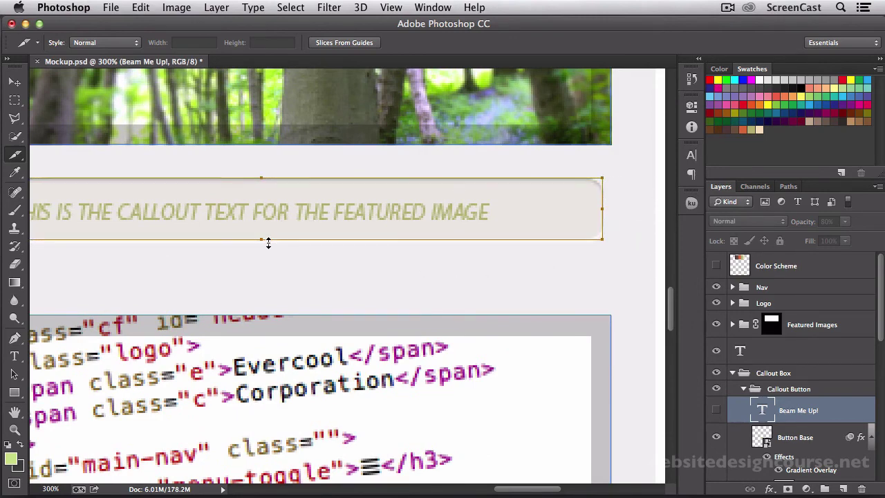
Extend the lower edge of the callout bar's slice to the end of its white highlight and check the upper and right edges
key(z)
drag(268, 245, 268, 244)
click(15, 154)
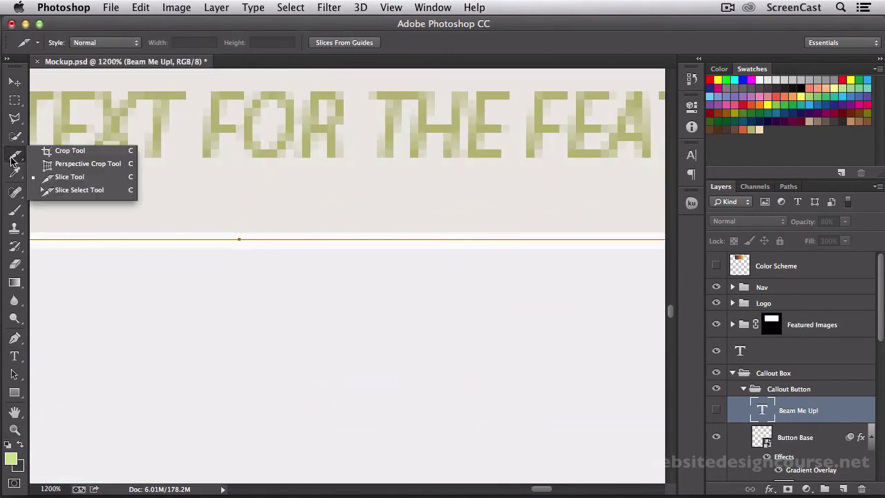
click(62, 188)
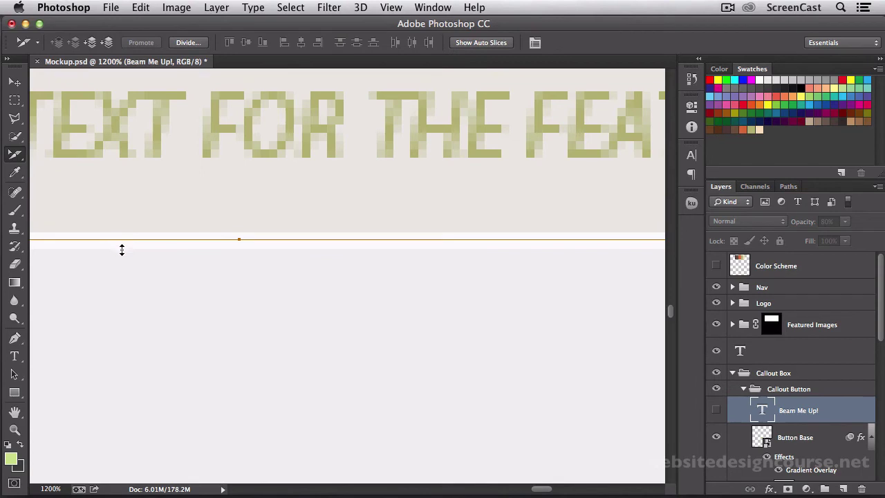
mouse_move(121, 240)
mouse_down()
mouse_move(123, 260)
mouse_move(122, 252)
mouse_up()
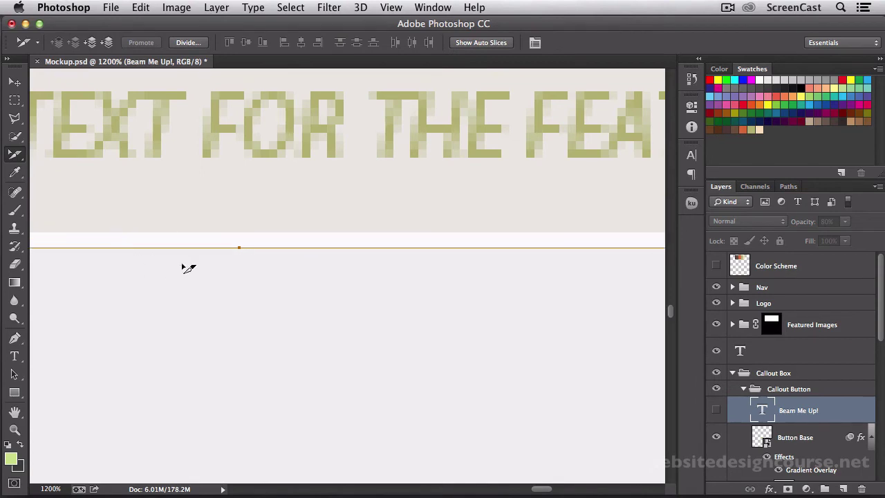
drag(217, 303, 229, 332)
drag(186, 395, 340, 362)
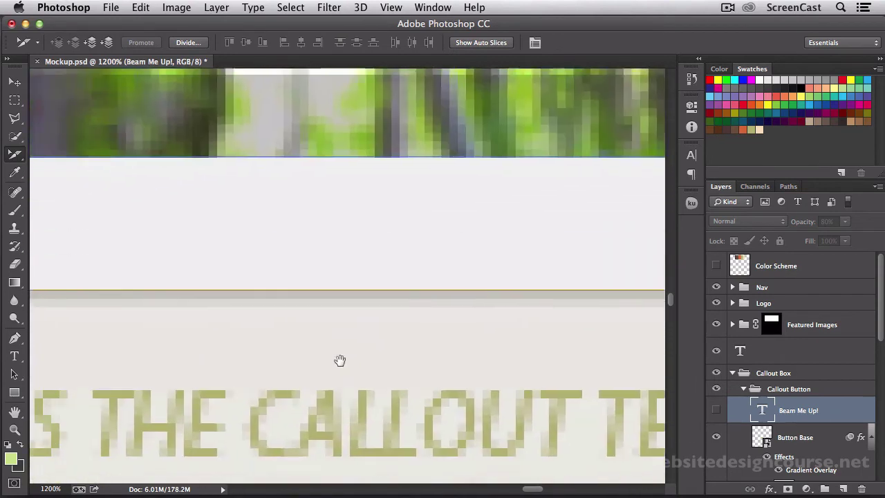
drag(426, 352, 277, 336)
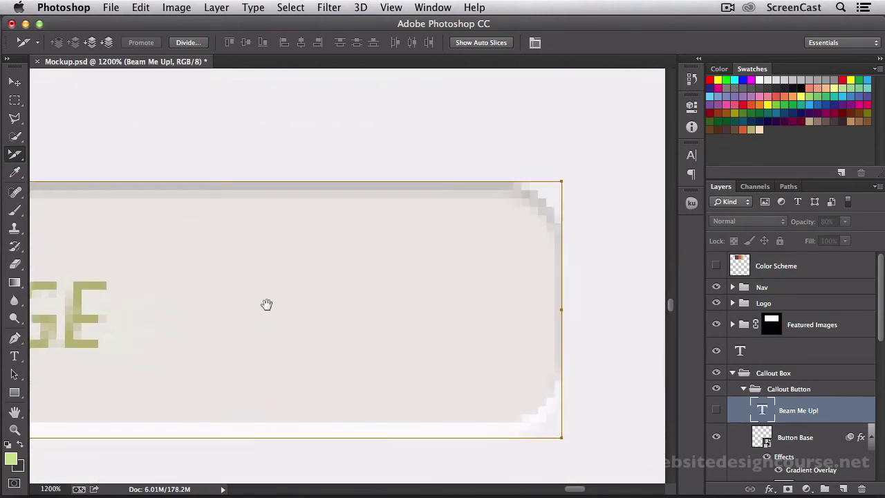
alt+click(213, 315)
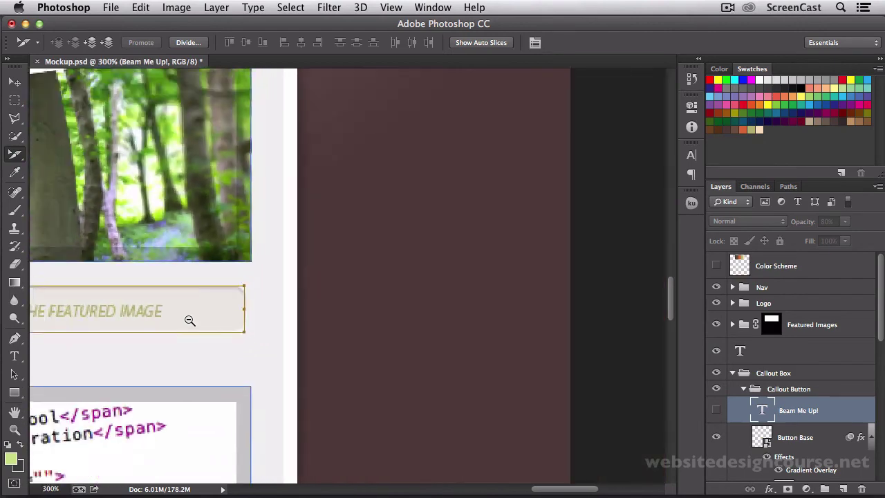
drag(165, 332, 431, 326)
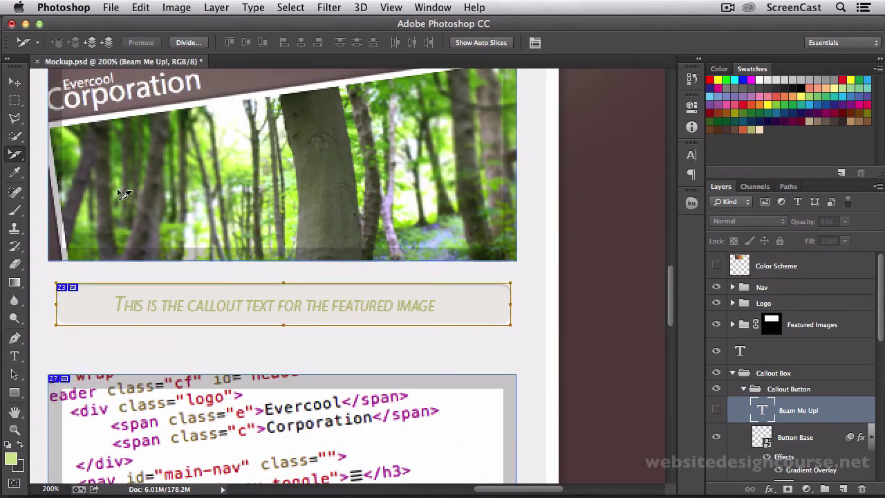
Hide the callout text layer inside the first sidebar project's bar
key(v)
click(213, 312)
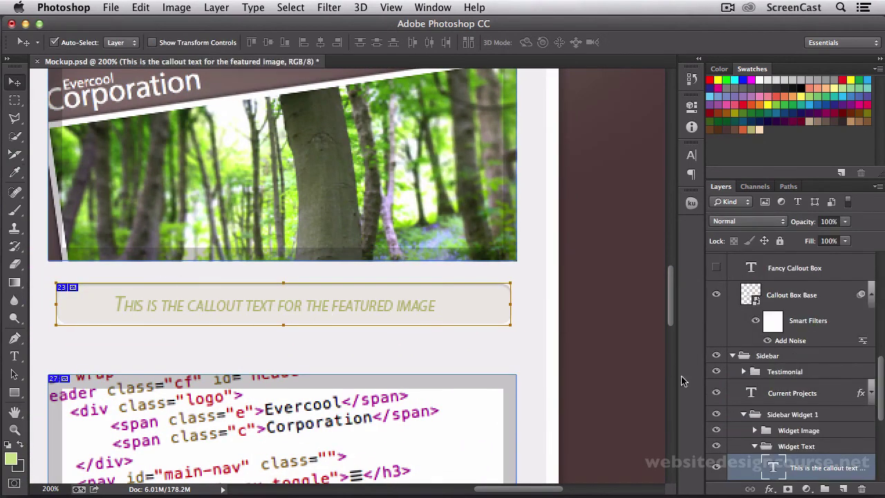
click(718, 469)
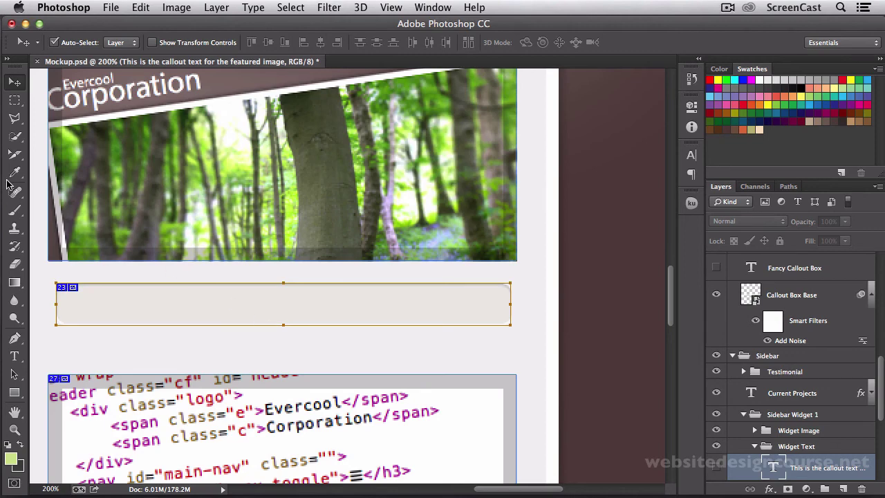
Name the first sidebar callout bar's slice sidebar-heading-bg
key(c)
double_click(237, 306)
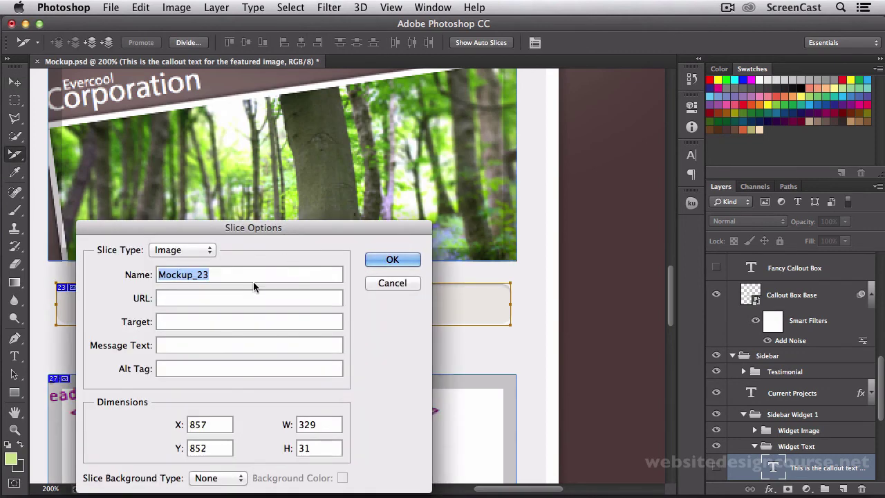
text(side)
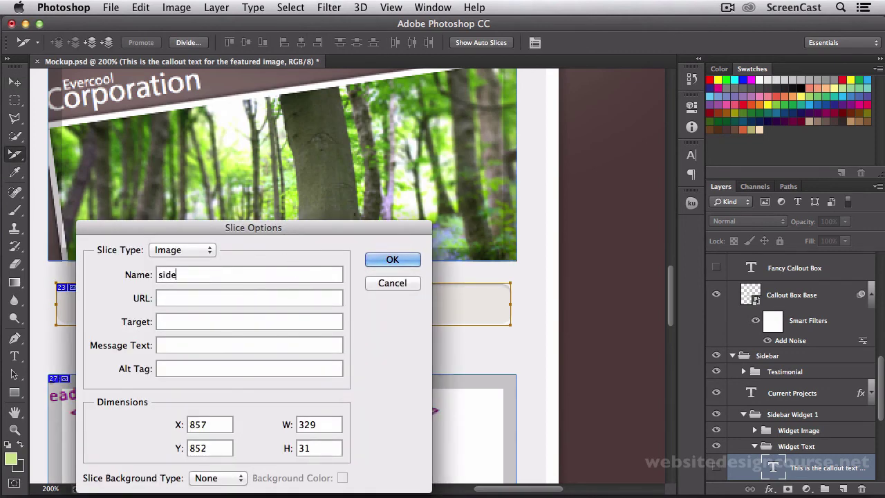
text(bar)
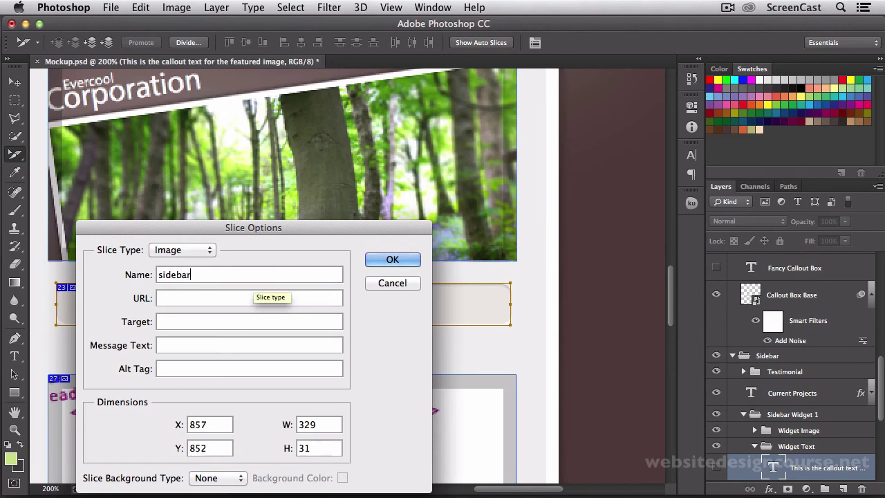
text(-heading-bg)
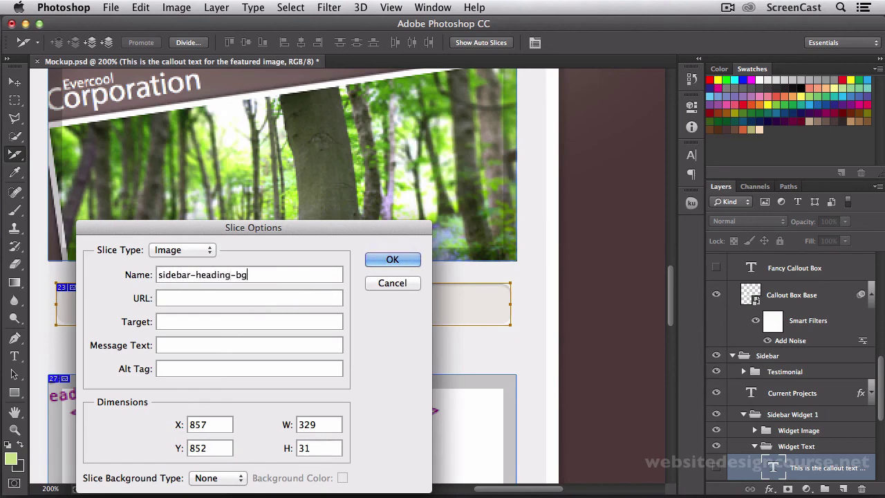
click(379, 259)
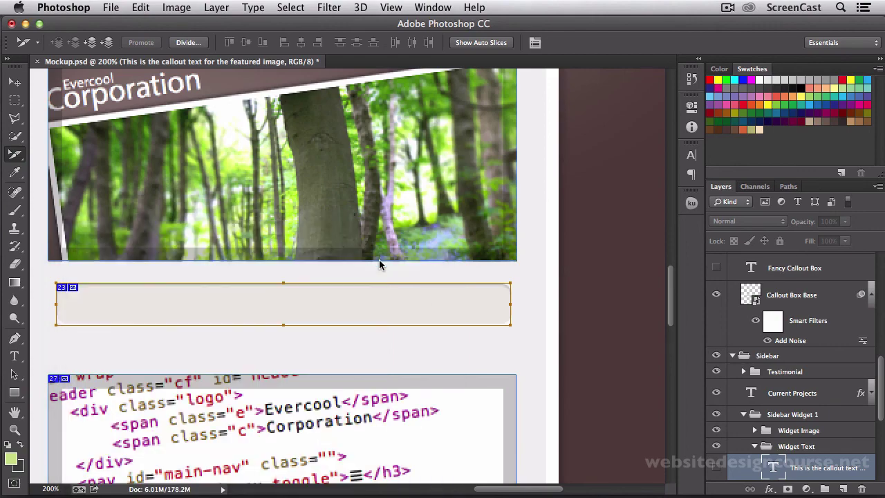
Inspect the callout text bar under the second project image and review the slices across the whole mockup
alt+click(268, 370)
alt+click(268, 369)
alt+click(268, 370)
alt+click(268, 370)
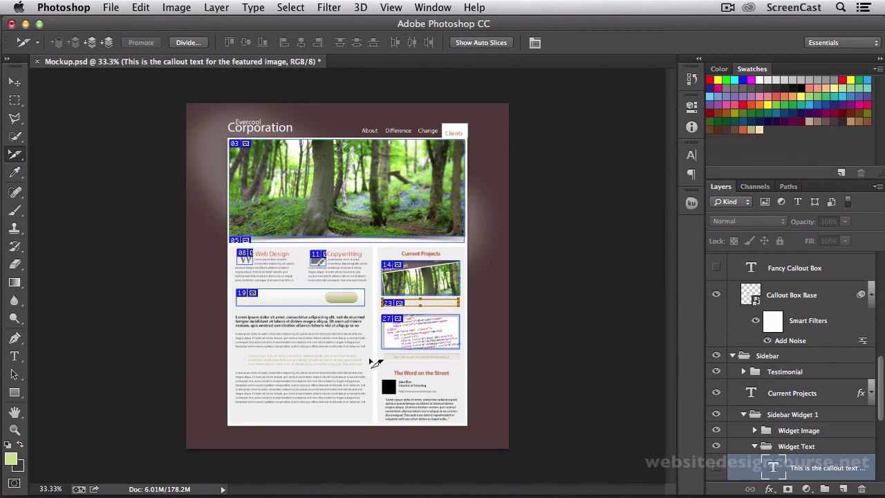
key(z)
click(429, 365)
click(429, 366)
click(430, 365)
click(429, 366)
click(429, 366)
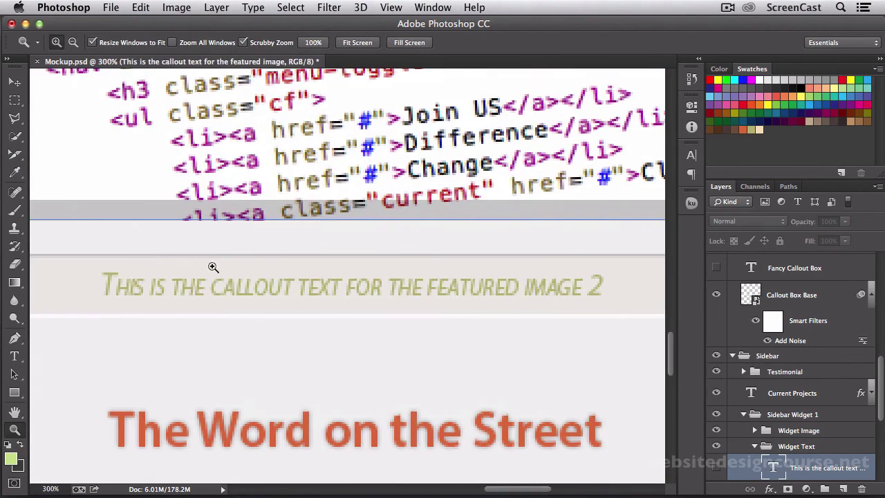
drag(517, 283, 363, 291)
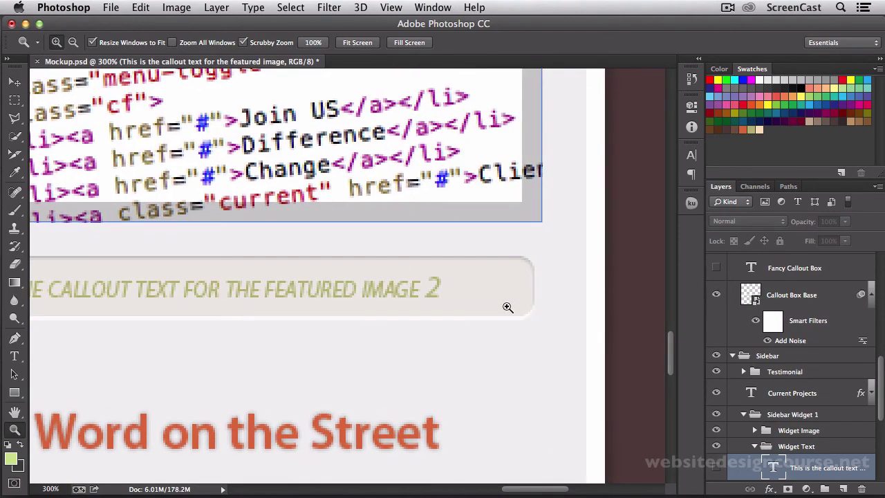
drag(284, 317, 525, 318)
alt+click(239, 309)
alt+click(239, 308)
alt+click(240, 308)
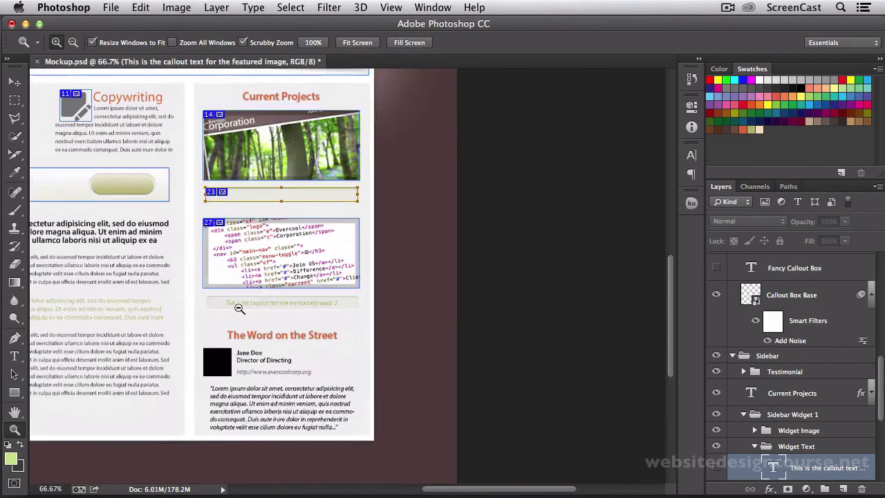
alt+click(239, 308)
drag(192, 277, 319, 366)
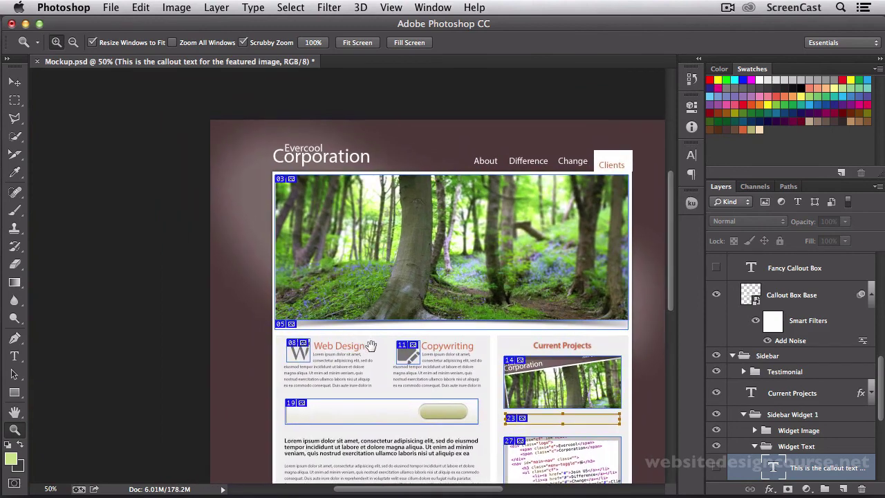
drag(449, 378, 373, 307)
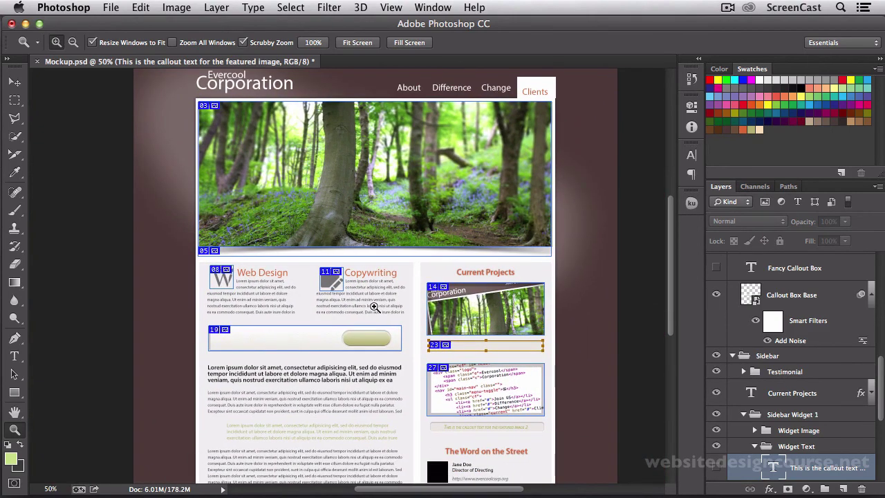